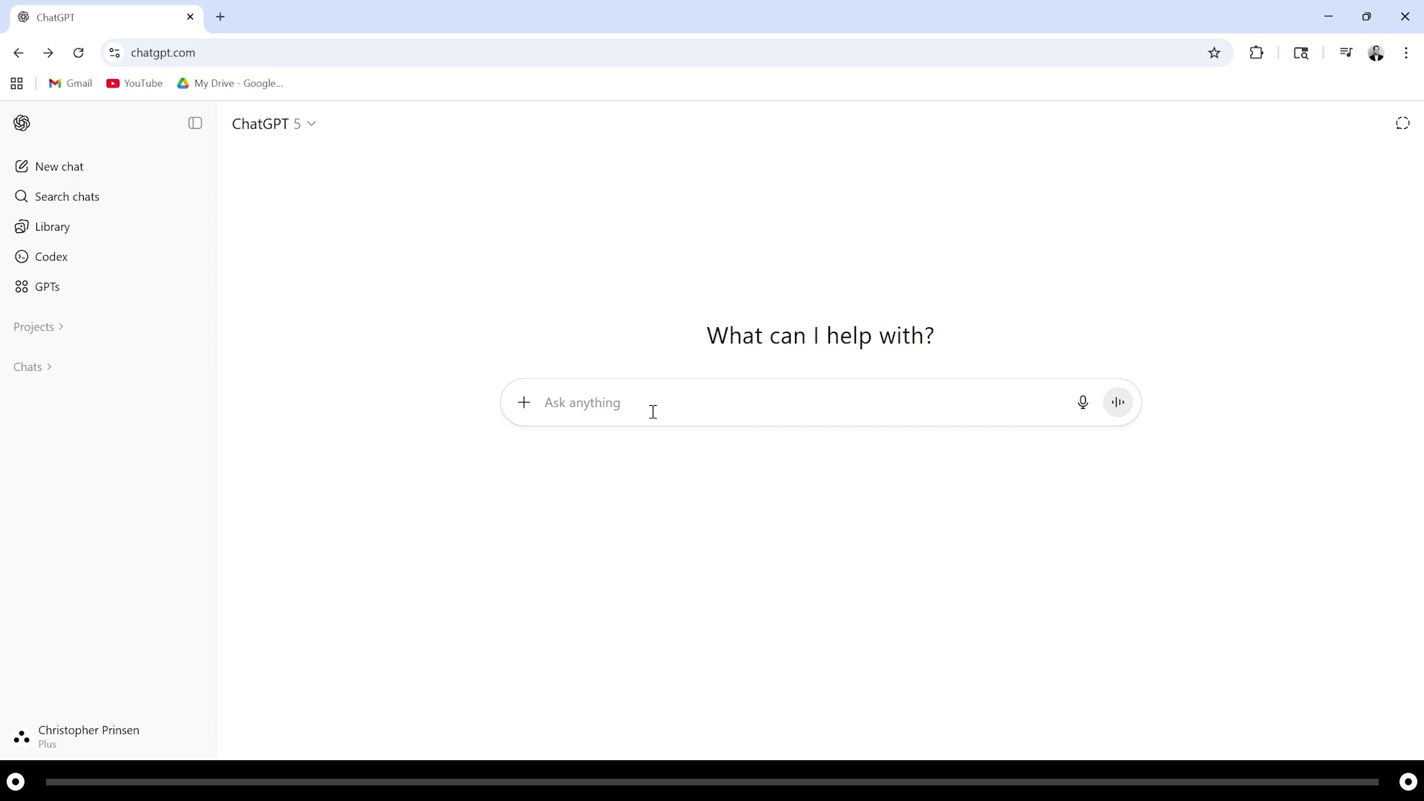
Paste the architectural rendering prompt template into the new ChatGPT chat.
{"action": "key", "text": "ctrl+v"}
Look over the pasted template and select its concept placeholder for the family-home description.
{"action": "scroll", "coordinate": [1010, 476], "scroll_direction": "down", "scroll_amount": 5}
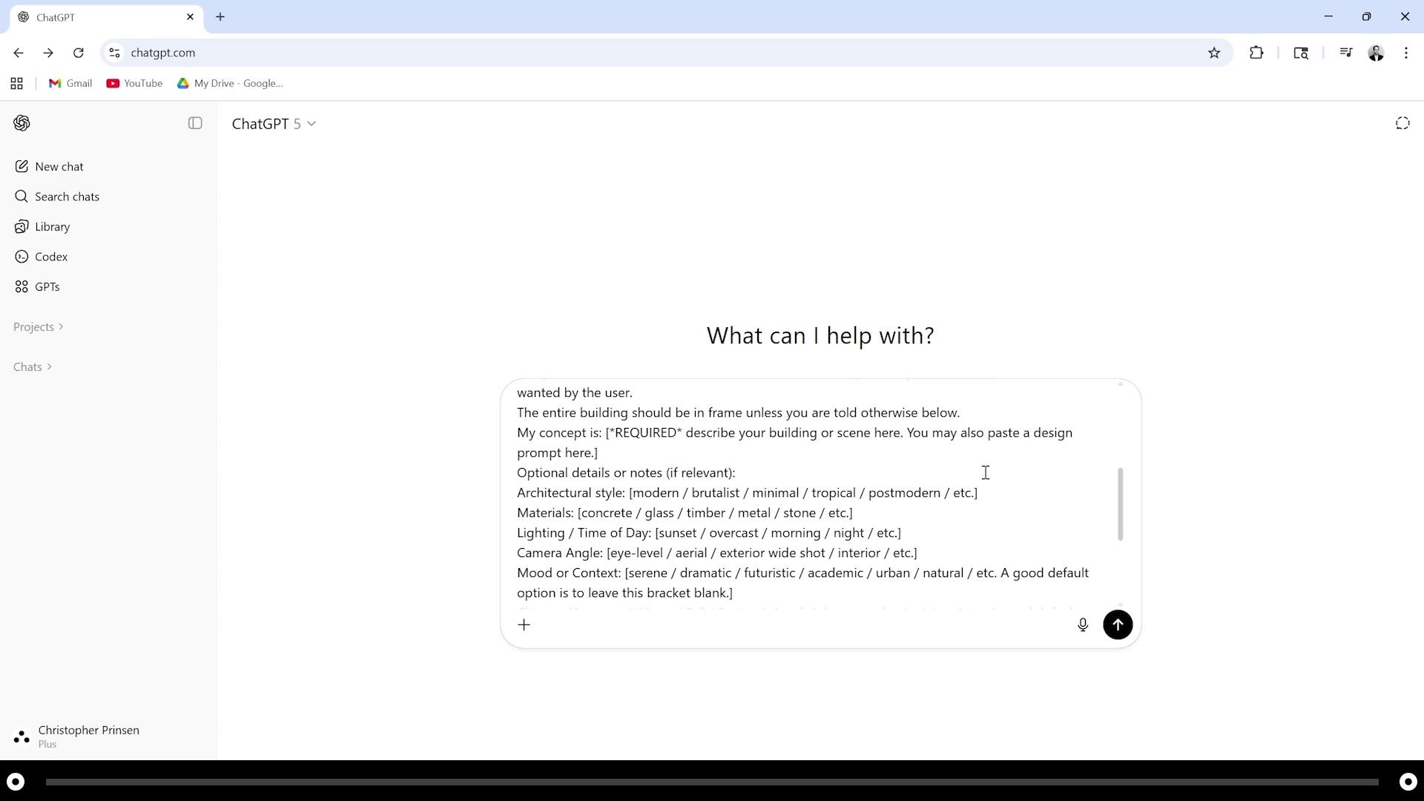
{"action": "scroll", "coordinate": [868, 496], "scroll_direction": "up", "scroll_amount": 2}
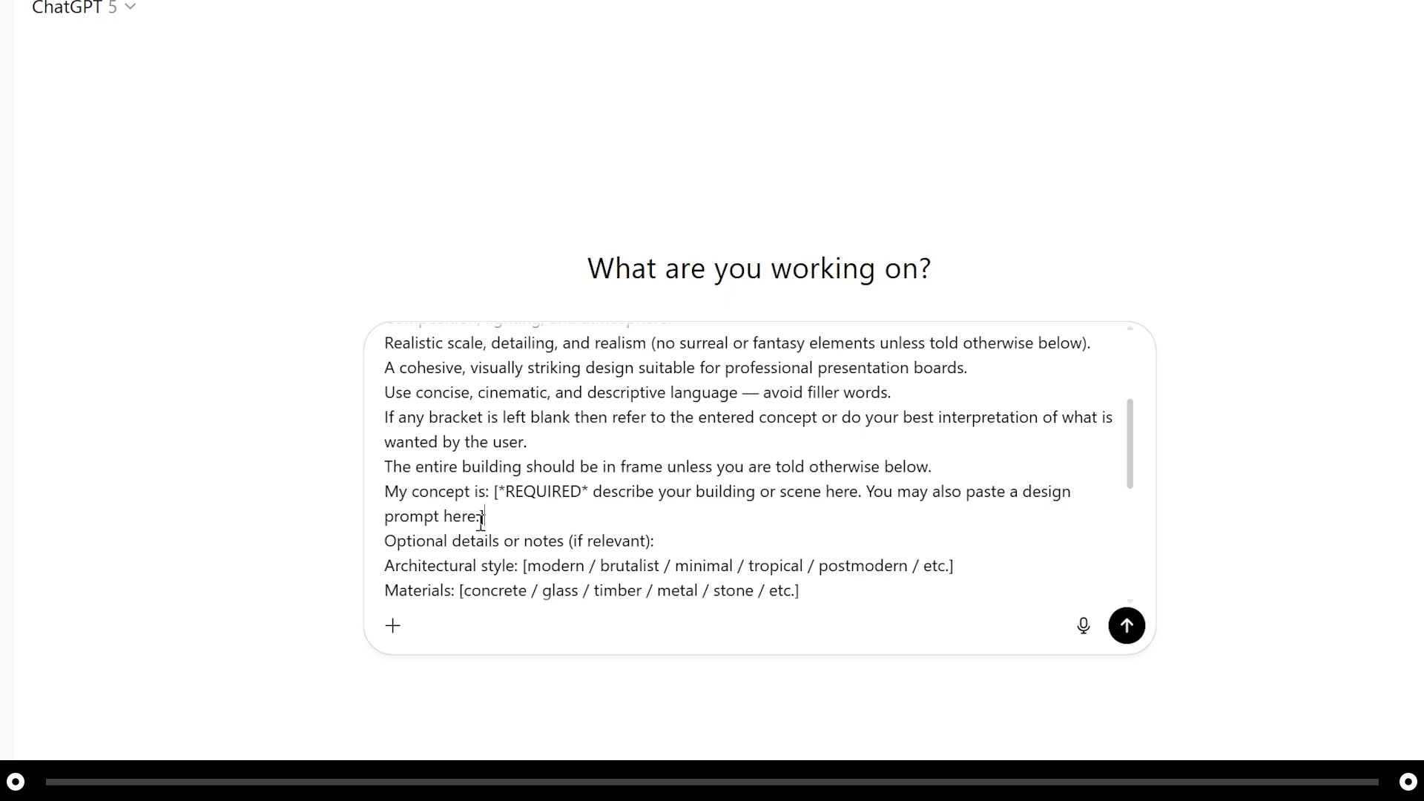
{"action": "left_click_drag", "start_coordinate": [481, 519], "coordinate": [501, 491]}
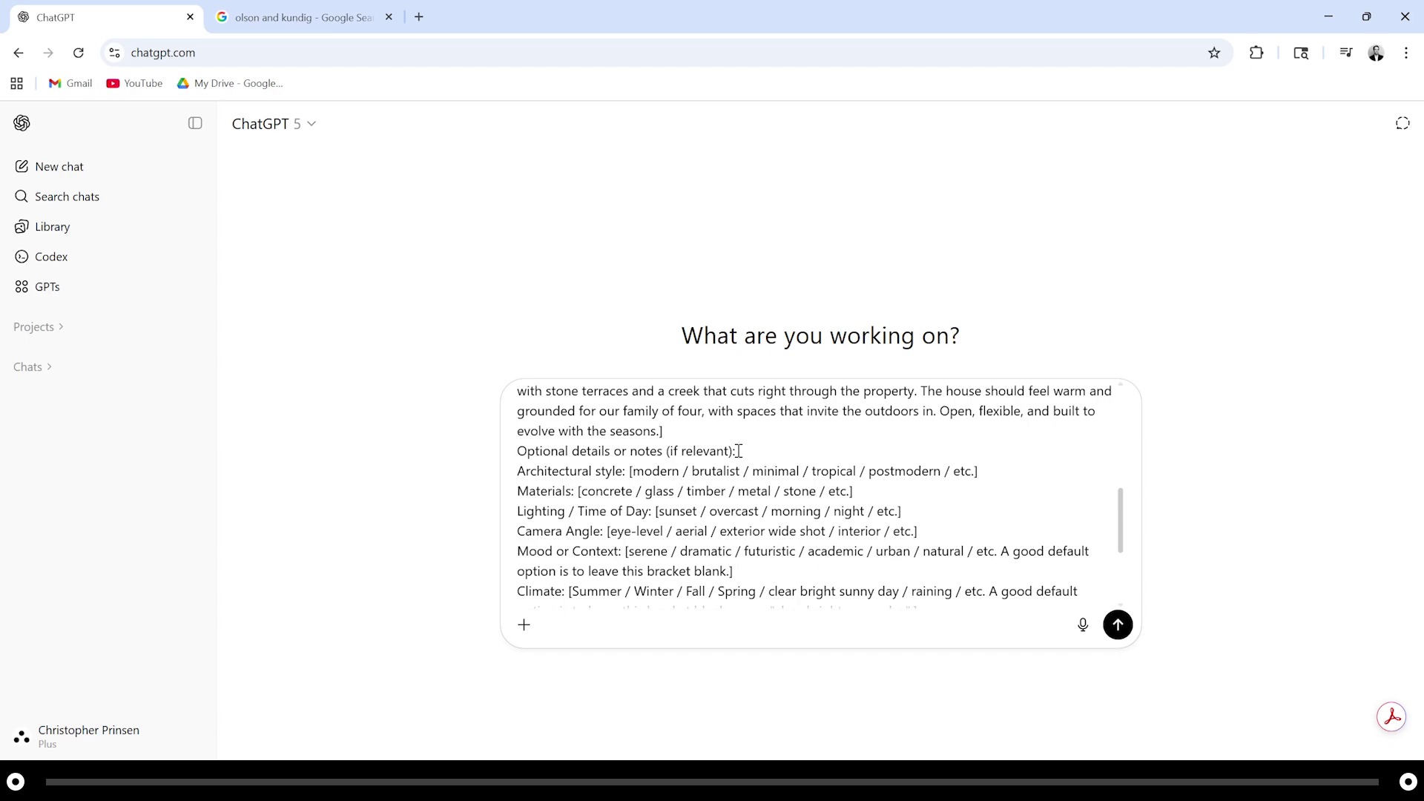
Add a note asking for dynamic, movable architectural elements and set the style to 'olson kundig style home'.
{"action": "type", "text": "some"}
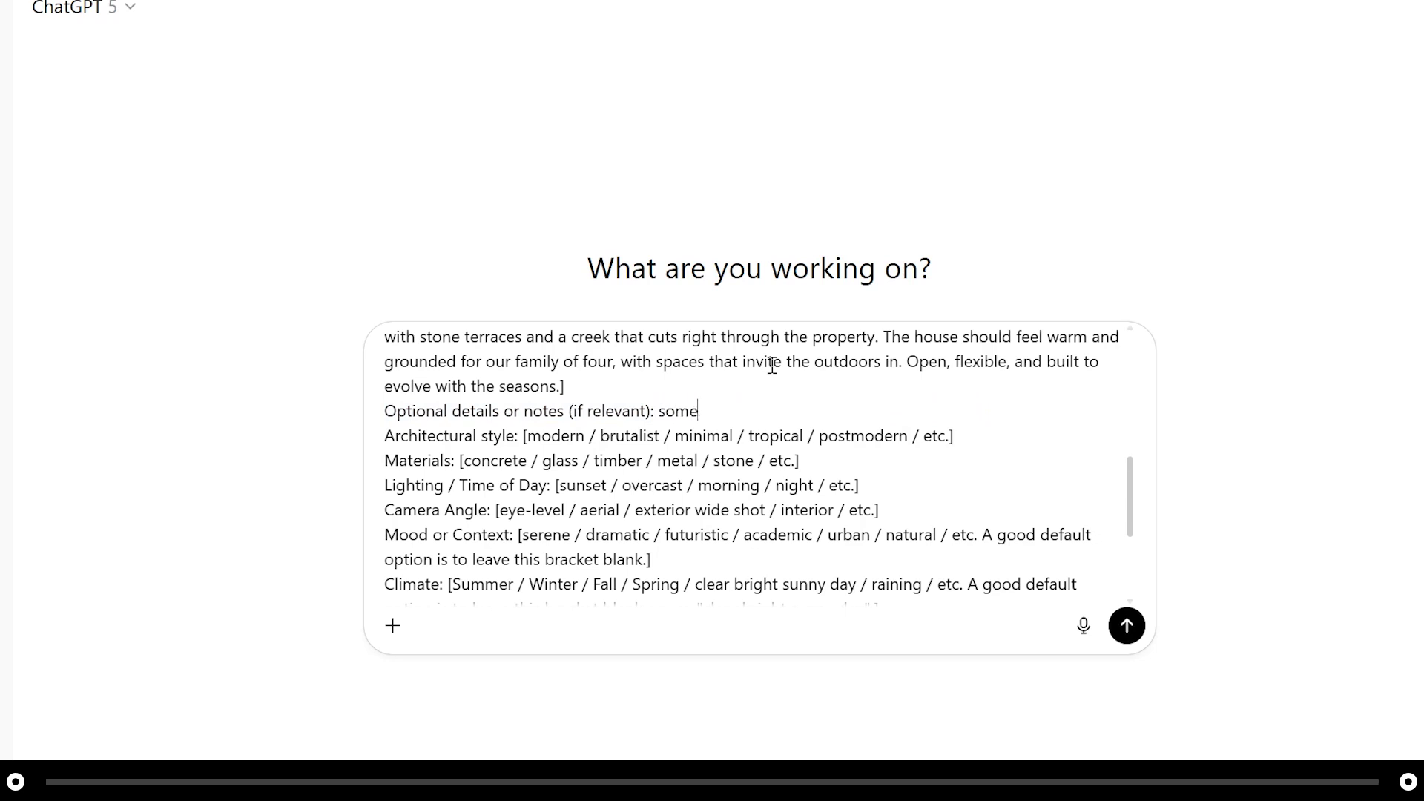
{"action": "type", "text": " dynamic and movable"}
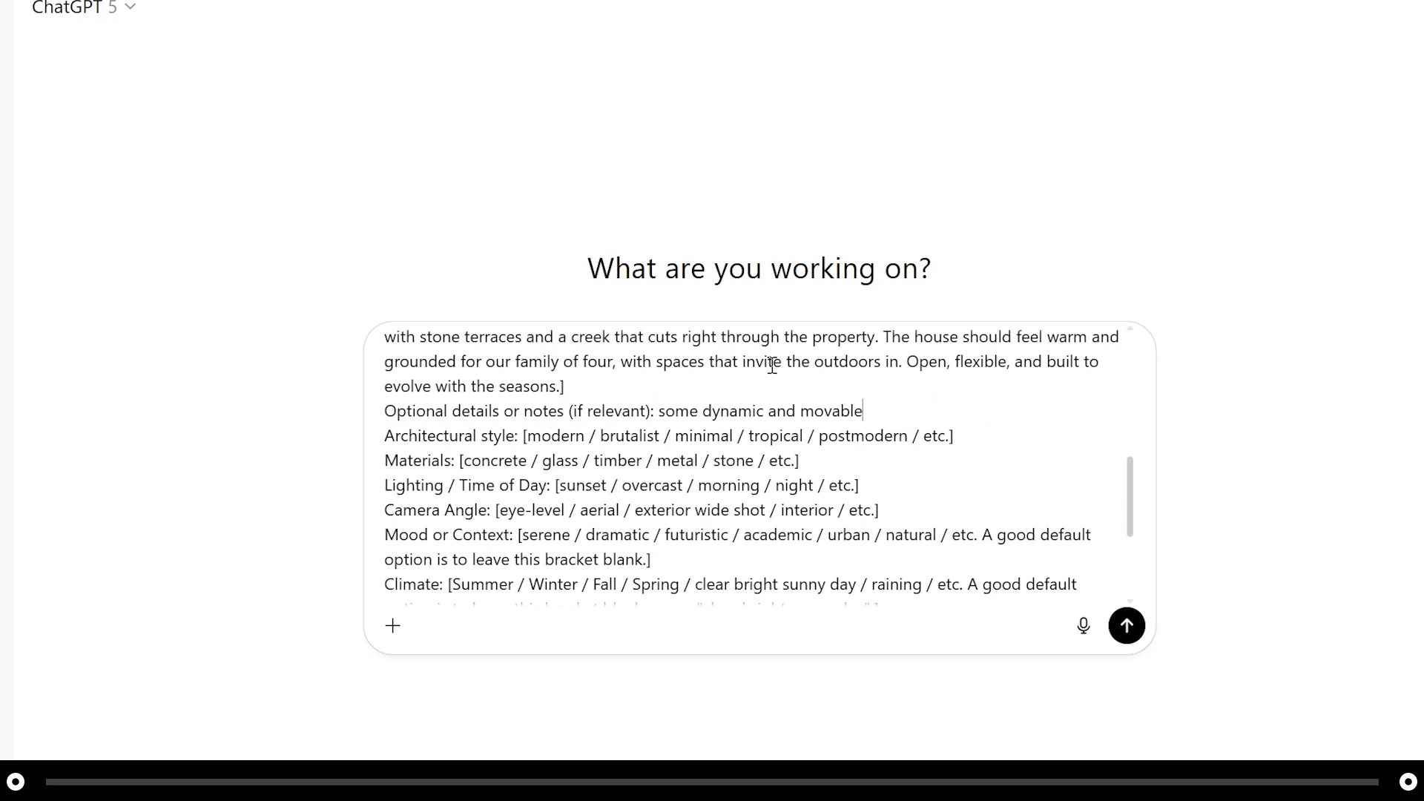
{"action": "type", "text": " arhitectural elements"}
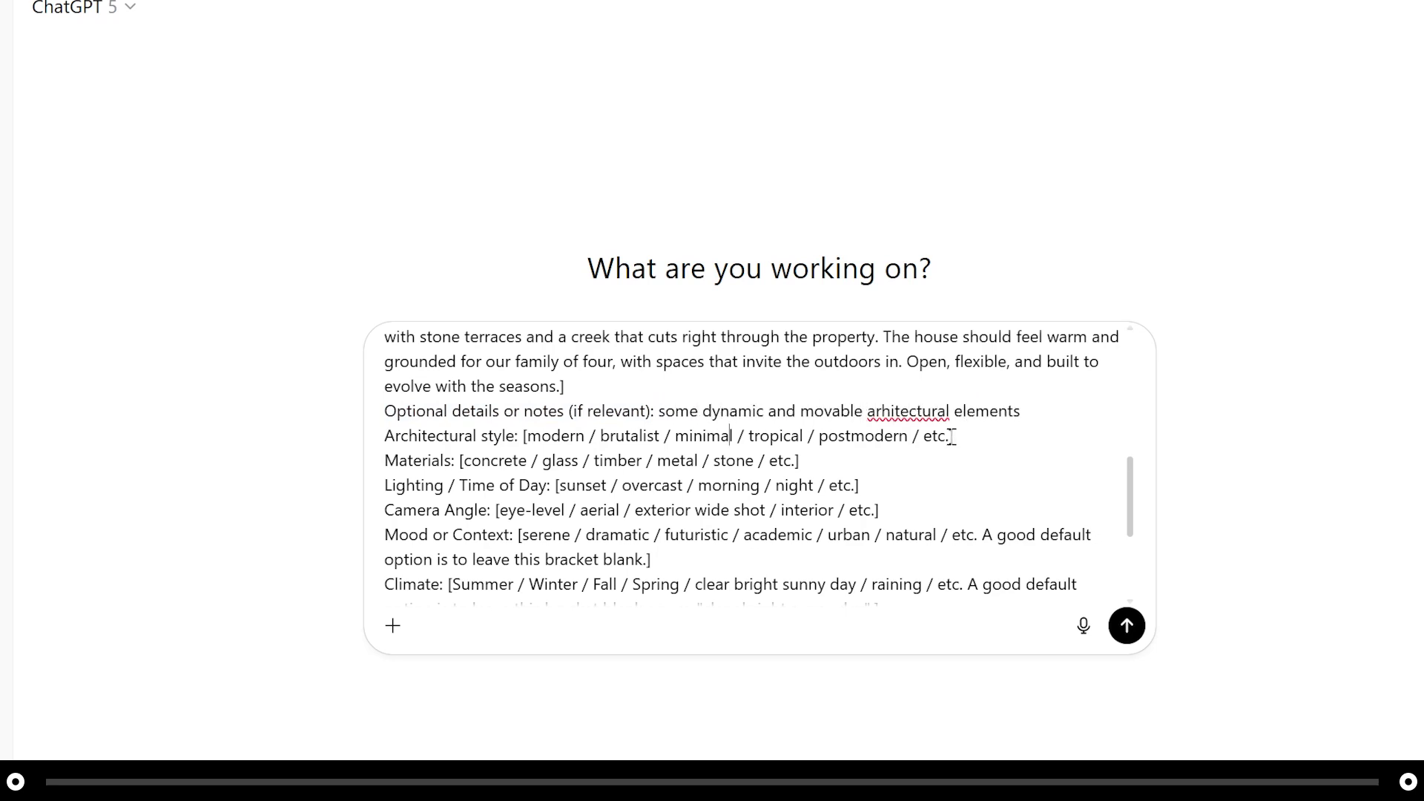
{"action": "left_click_drag", "start_coordinate": [951, 436], "coordinate": [527, 436]}
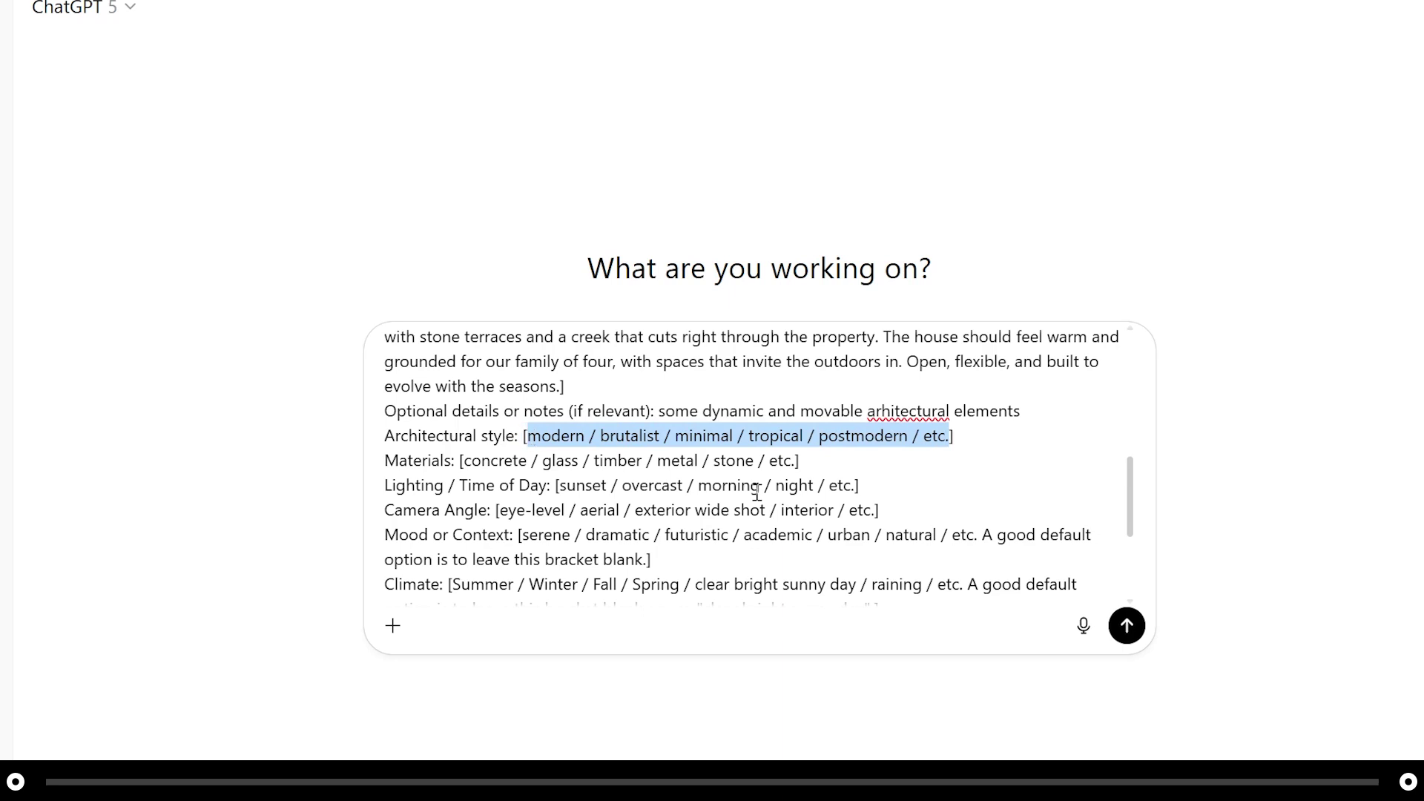
{"action": "type", "text": "olson kundig st"}
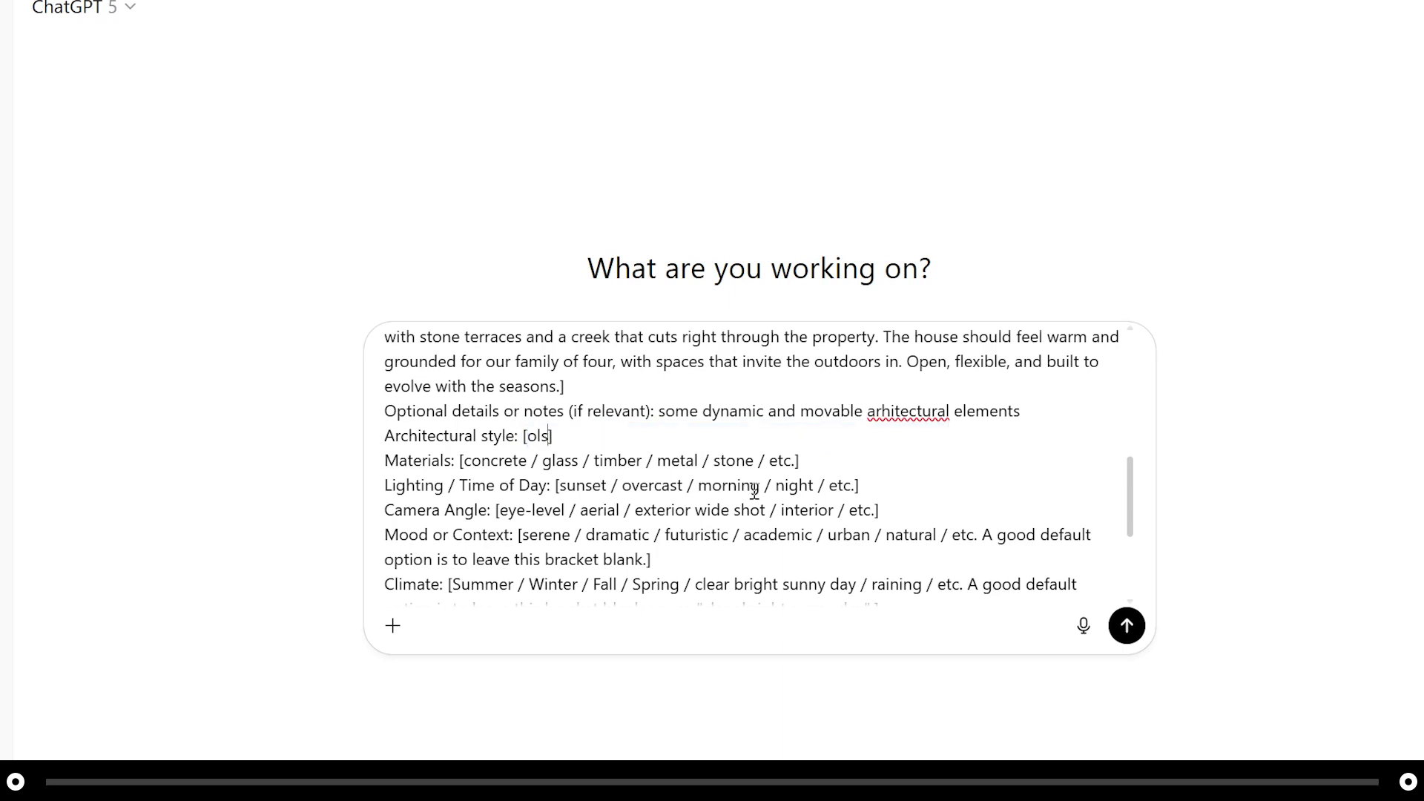
{"action": "type", "text": "yle home"}
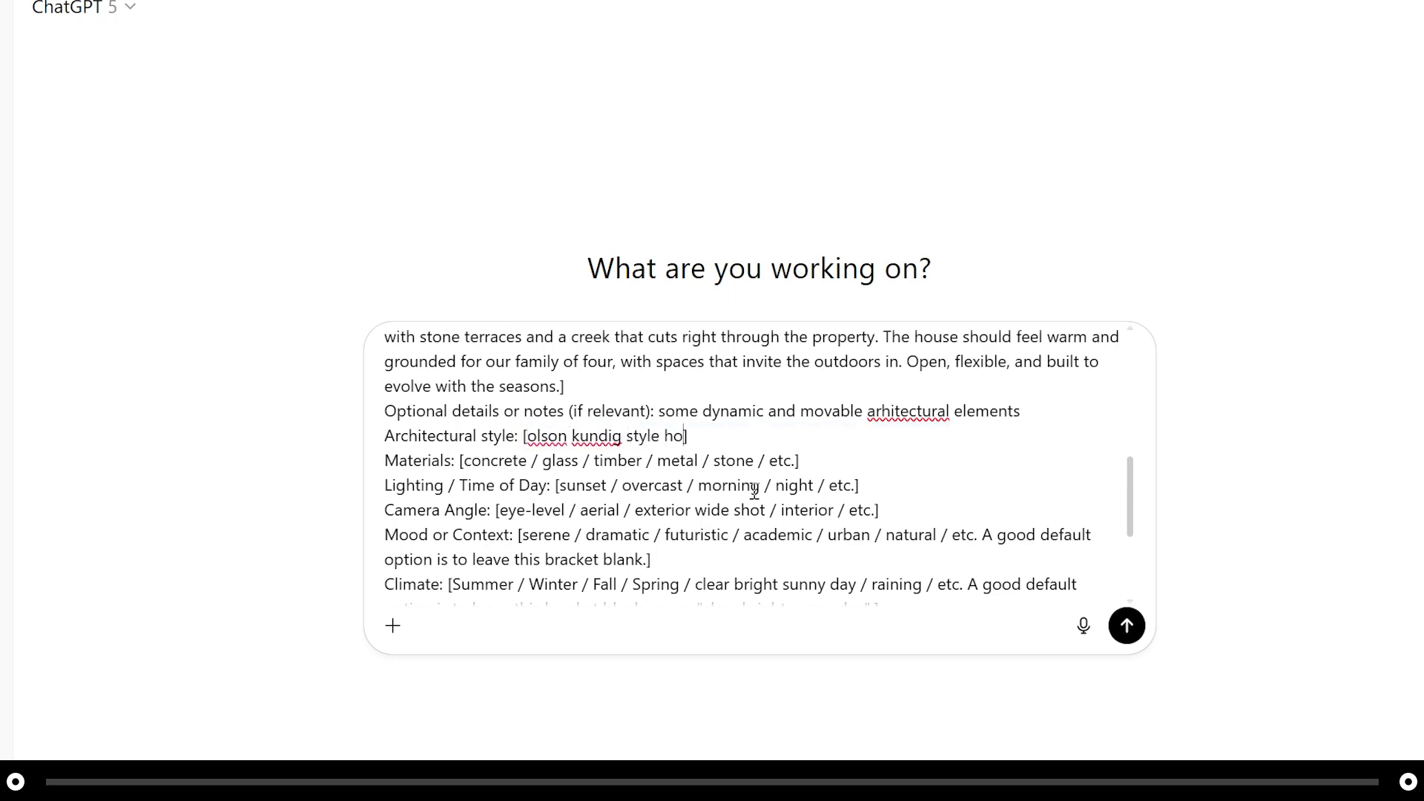
Set materials to concrete, weathered steel, glass, stone and heavy timber, and lighting to 'mid day'.
{"action": "left_click_drag", "start_coordinate": [795, 461], "coordinate": [465, 460]}
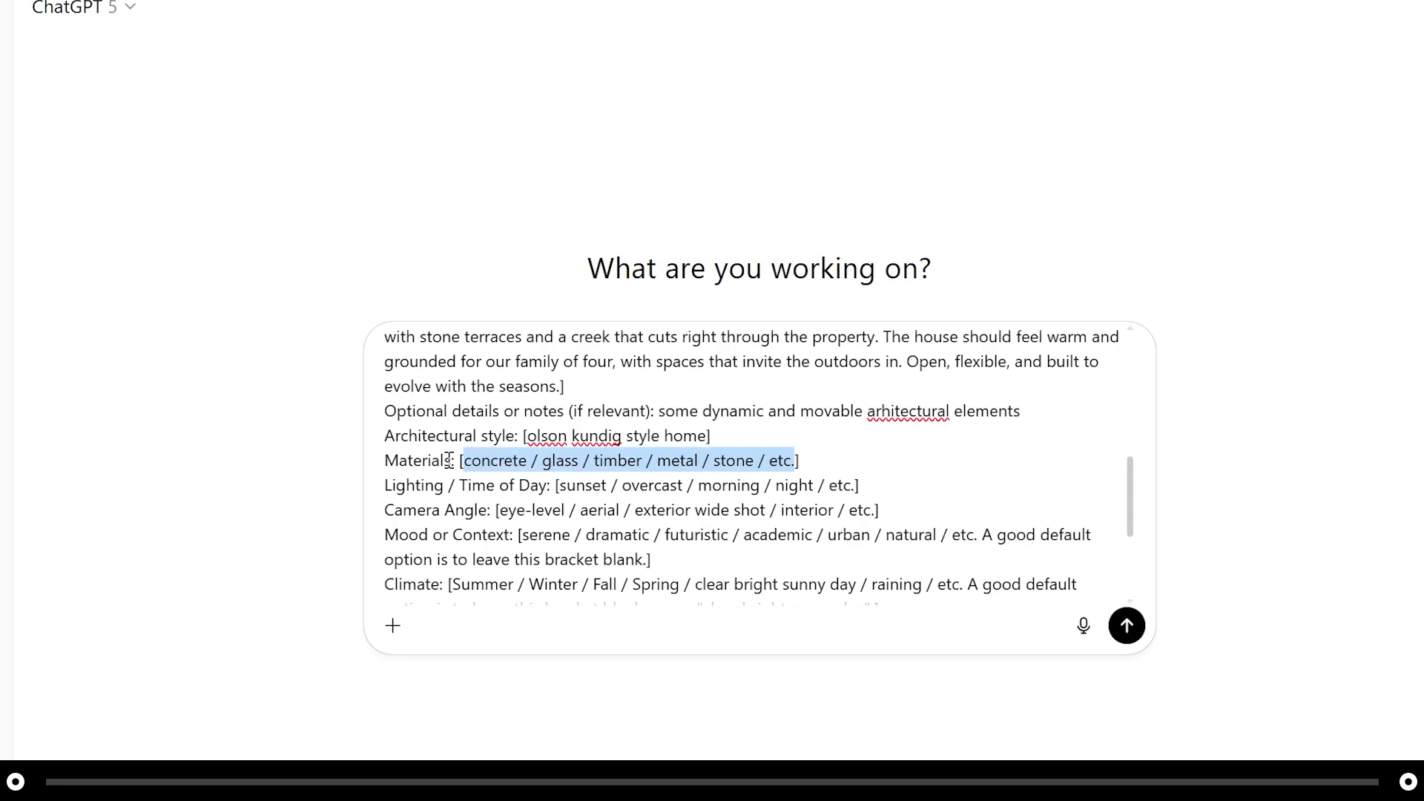
{"action": "type", "text": "concrete, weathe"}
{"action": "type", "text": "red steel, glass, ston"}
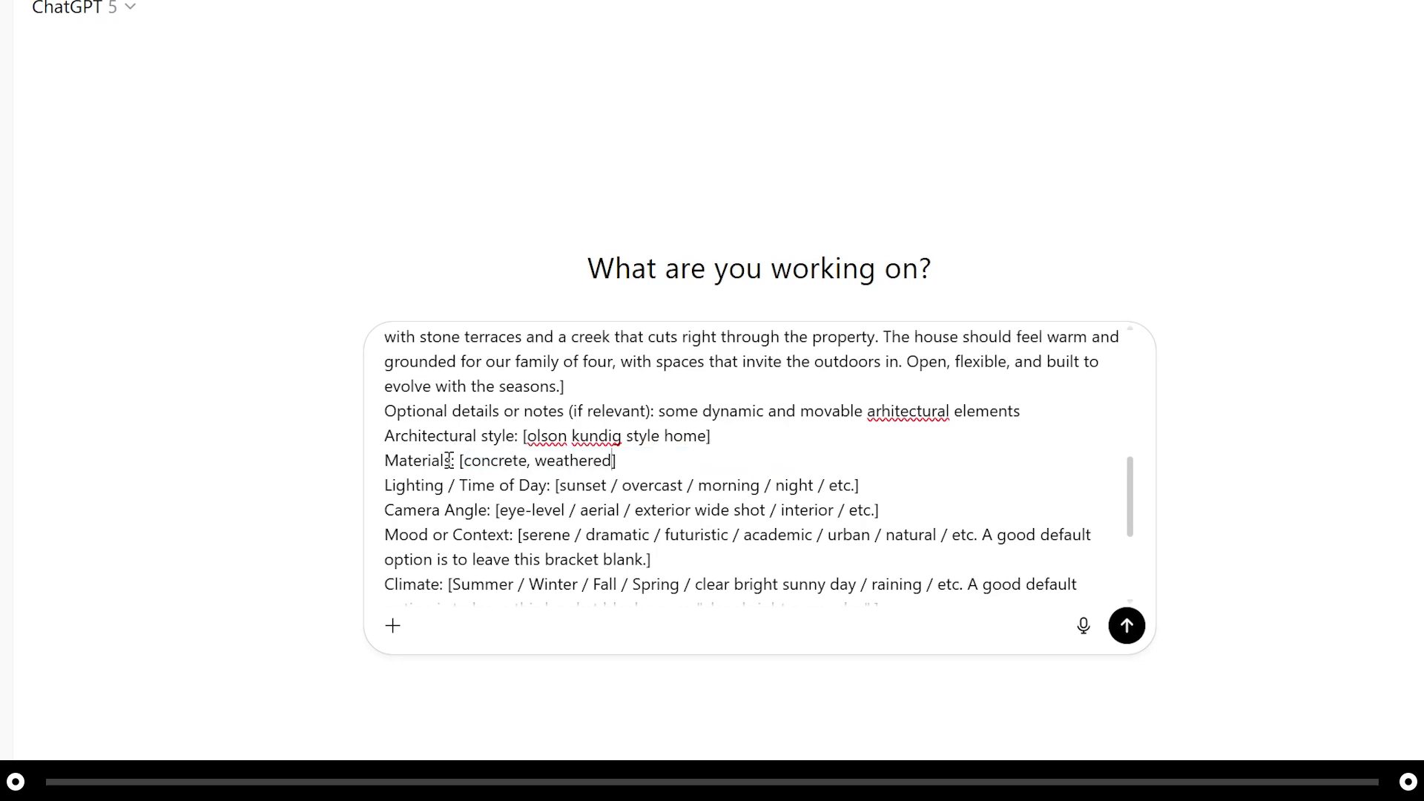
{"action": "type", "text": "e, and heavy timber"}
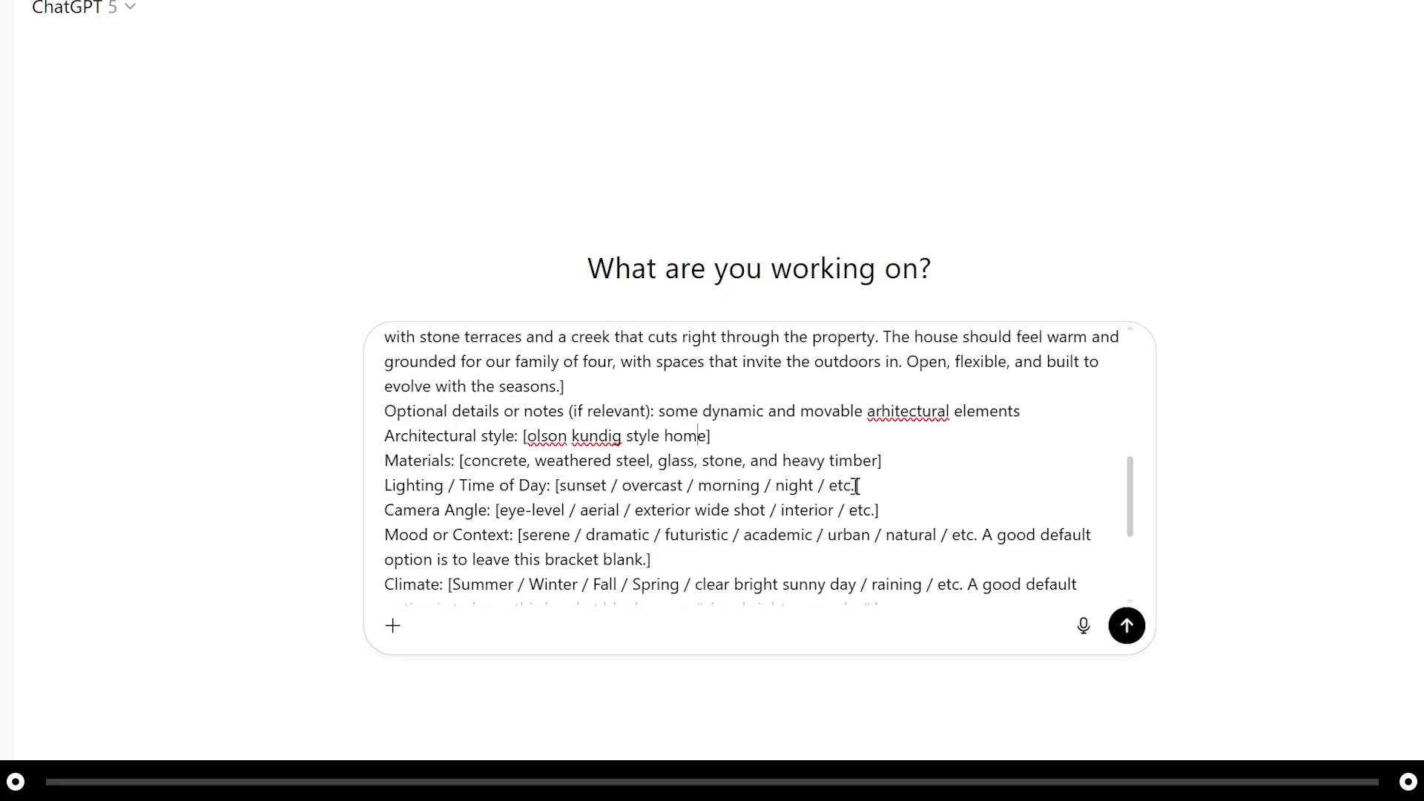
{"action": "left_click_drag", "start_coordinate": [855, 486], "coordinate": [564, 490]}
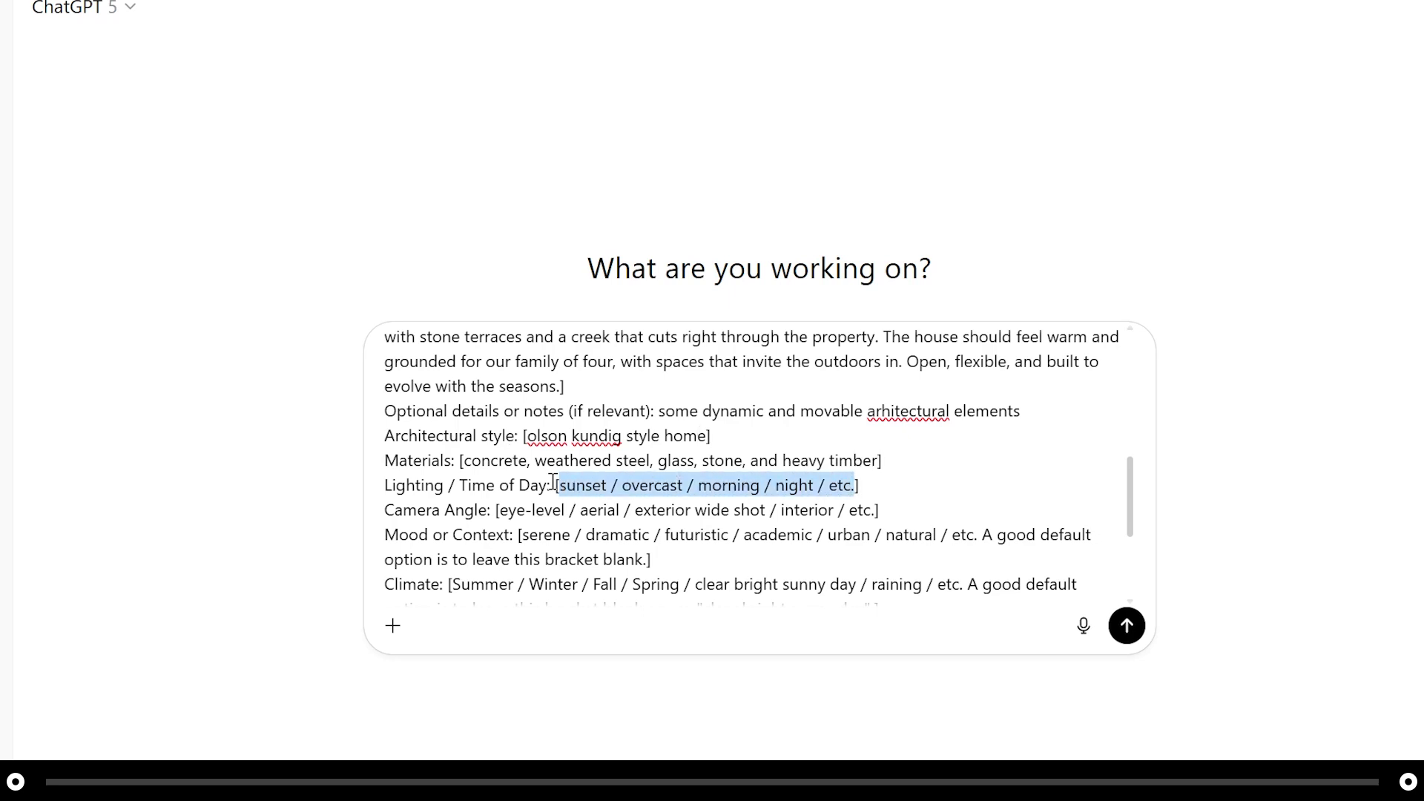
{"action": "type", "text": "mid day"}
{"action": "scroll", "coordinate": [742, 445], "scroll_direction": "down", "scroll_amount": 2}
Set the camera angle to 'exterior wide shot' and clear the mood placeholder.
{"action": "left_click_drag", "start_coordinate": [874, 407], "coordinate": [503, 414]}
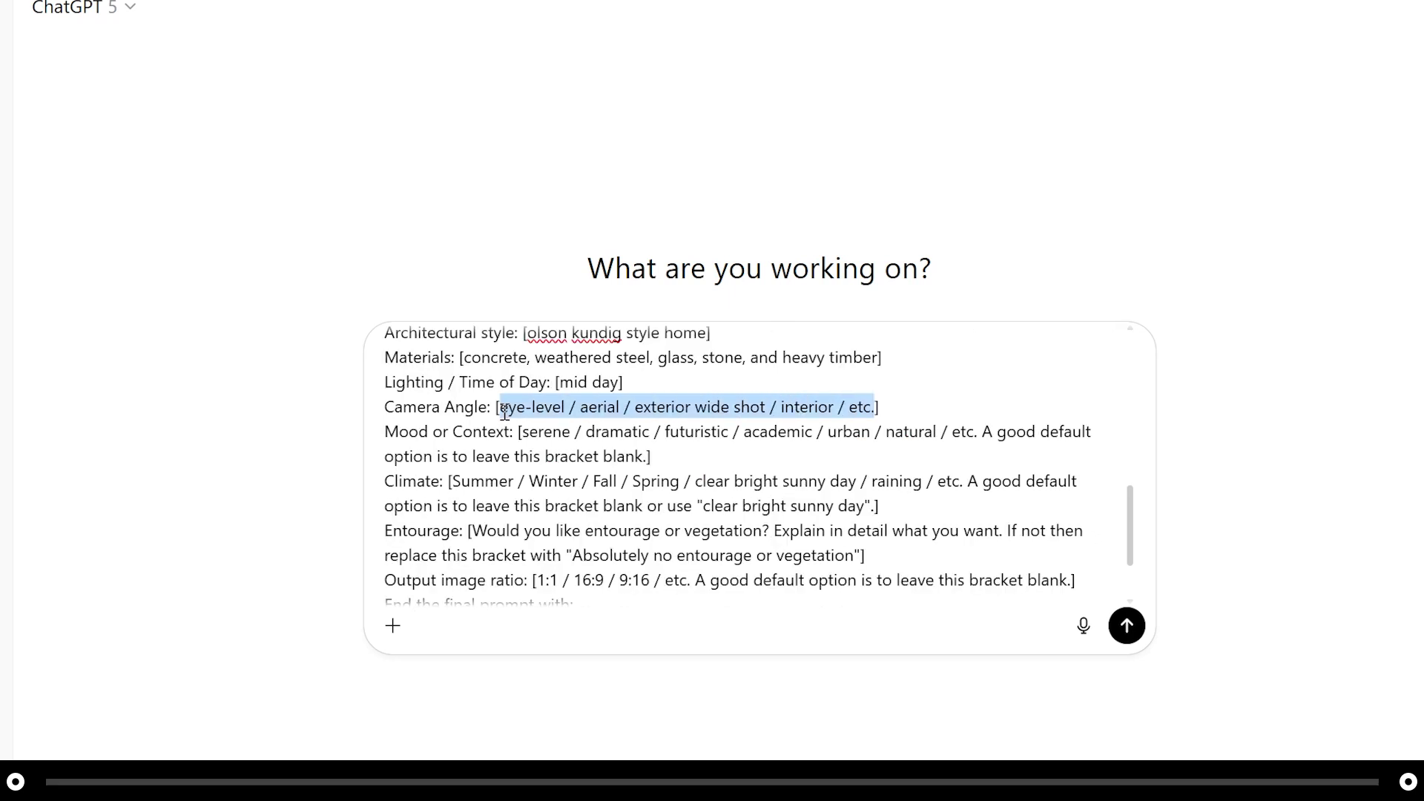
{"action": "type", "text": "exterior wide shot"}
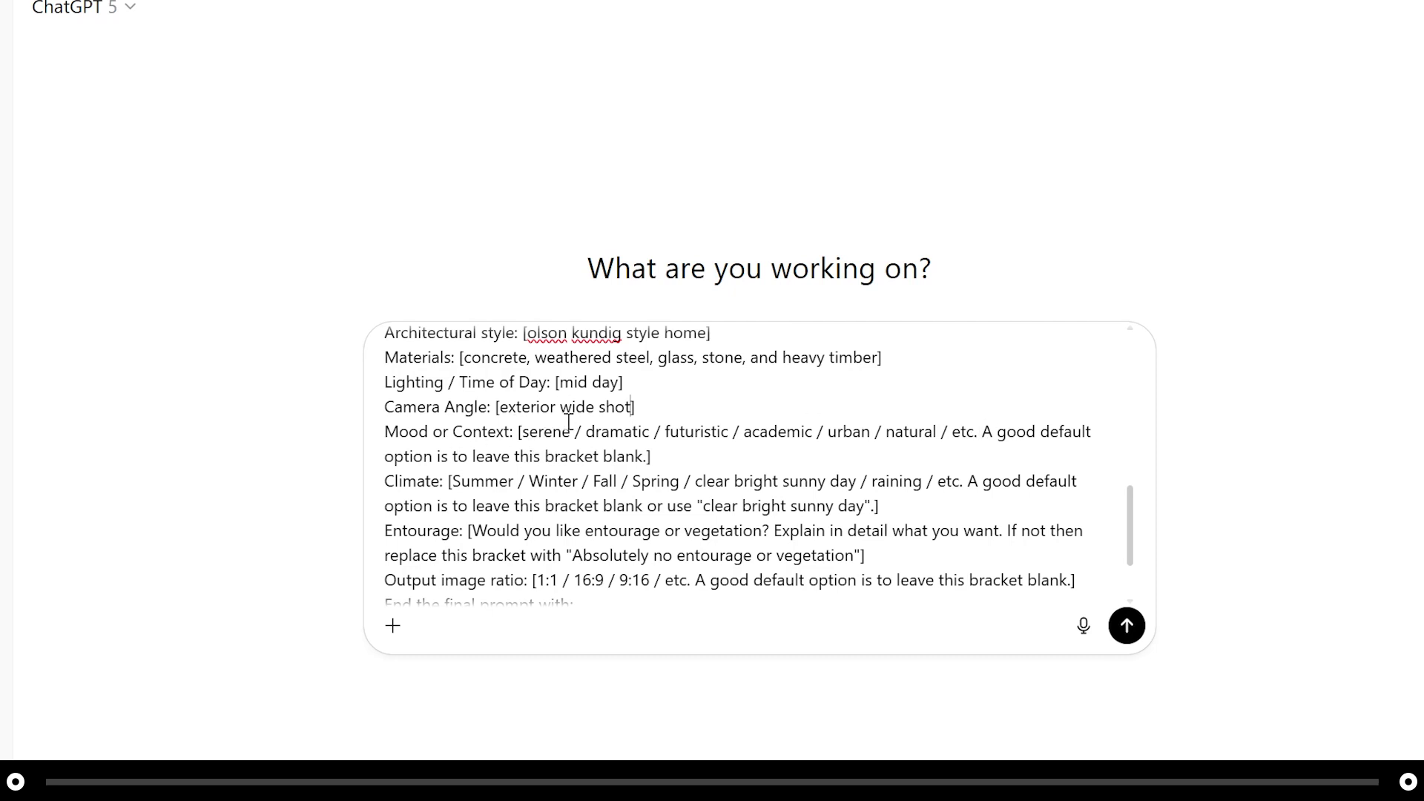
{"action": "left_click_drag", "start_coordinate": [649, 460], "coordinate": [522, 440]}
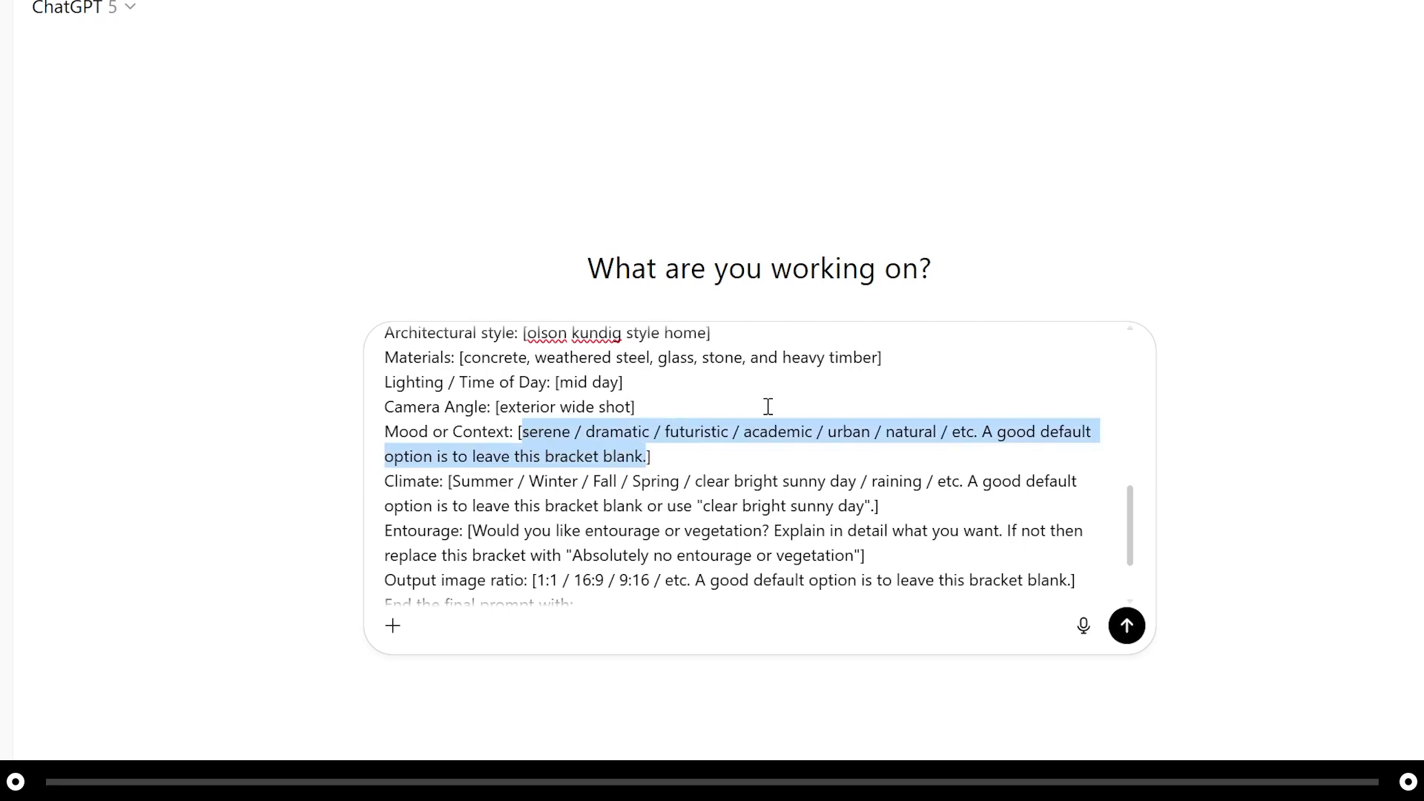
{"action": "key", "text": "BackSpace"}
Set the climate to 'clear bright sunny day in the summer'.
{"action": "left_click_drag", "start_coordinate": [875, 481], "coordinate": [450, 456]}
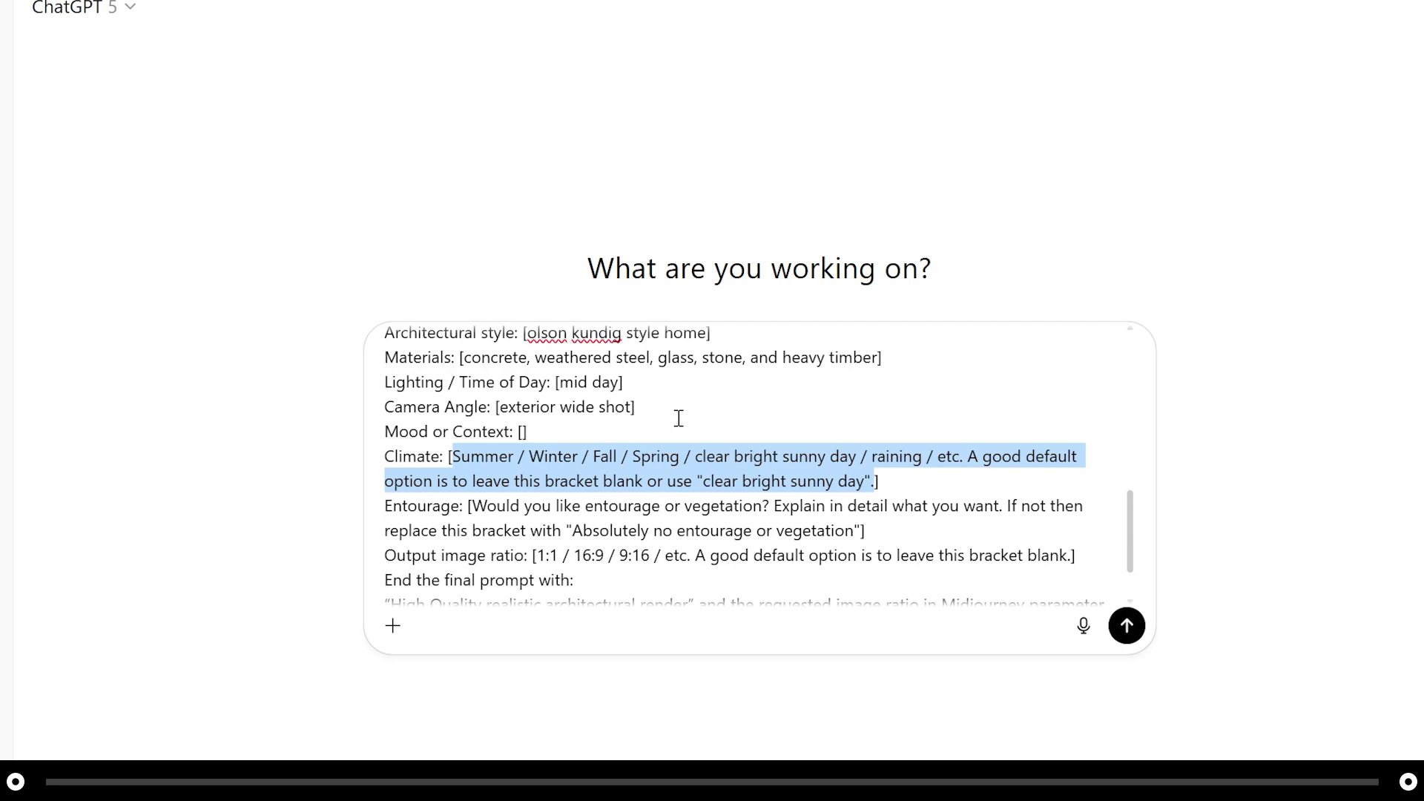
{"action": "type", "text": "clear bright sunny"}
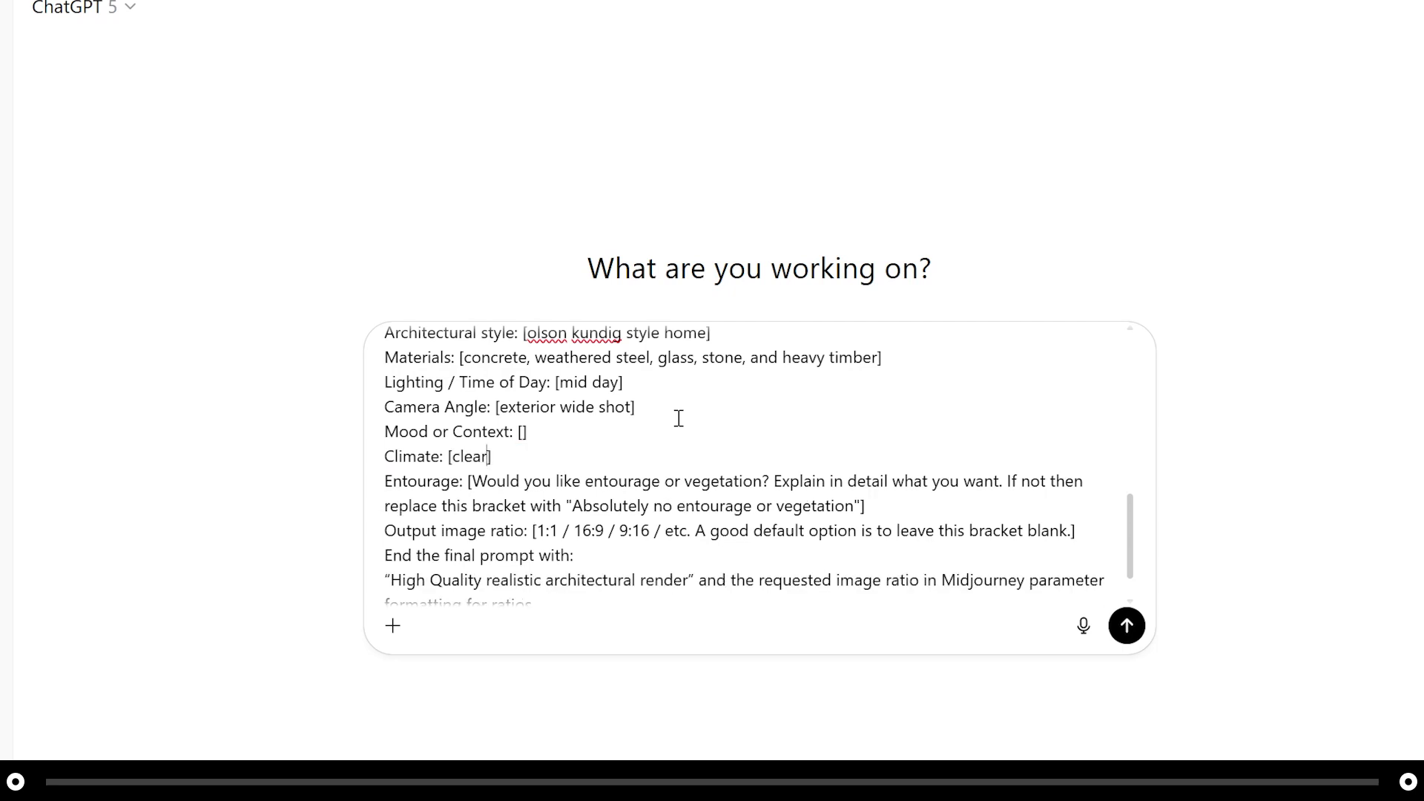
{"action": "type", "text": " day in the summer"}
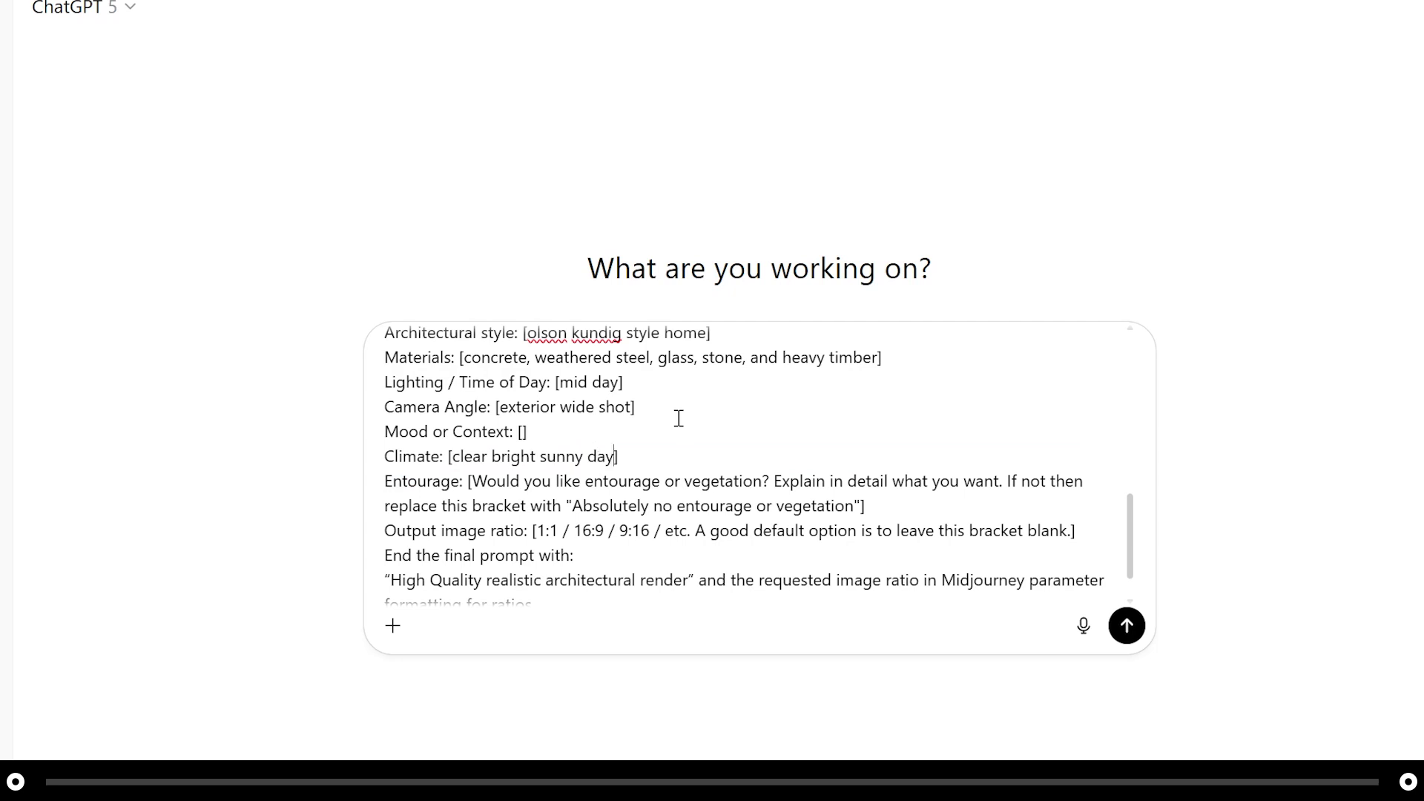
{"action": "scroll", "coordinate": [679, 418], "scroll_direction": "down", "scroll_amount": 1}
{"action": "left_click_drag", "start_coordinate": [861, 455], "coordinate": [472, 433]}
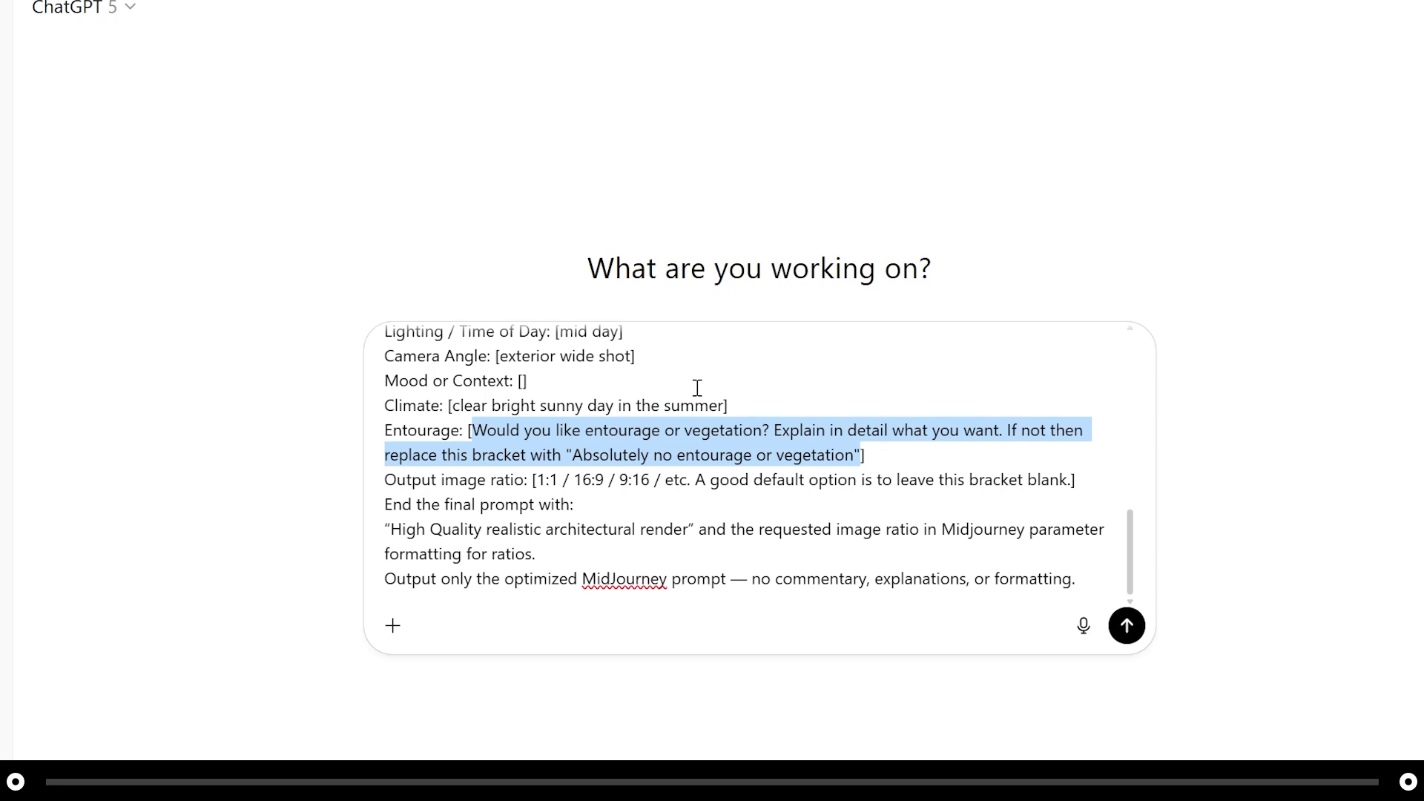
Set entourage to 'natural vegetation' and output ratio to 16:9, then review the reference-images sentence.
{"action": "type", "text": "natural vegetatio"}
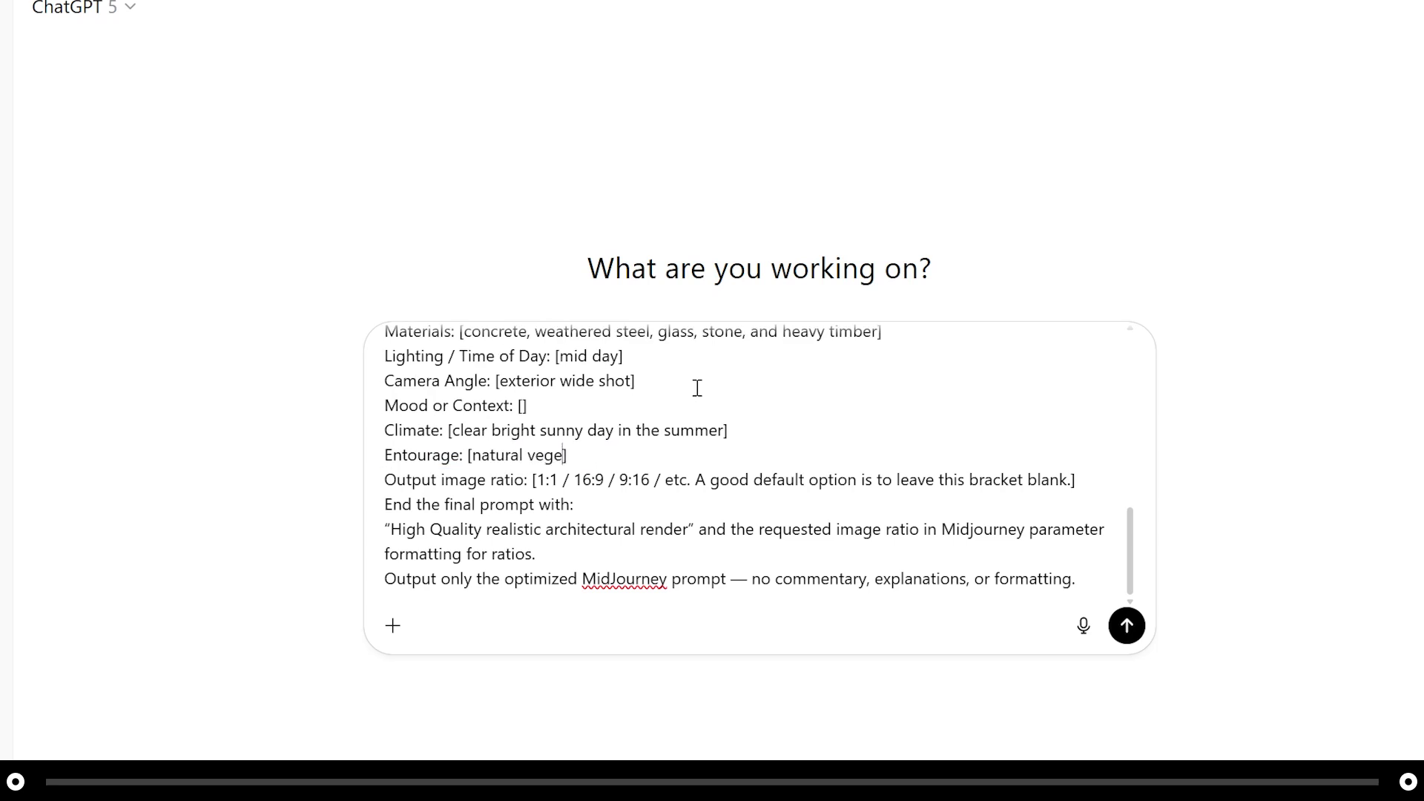
{"action": "type", "text": "n"}
{"action": "left_click_drag", "start_coordinate": [1073, 480], "coordinate": [535, 478]}
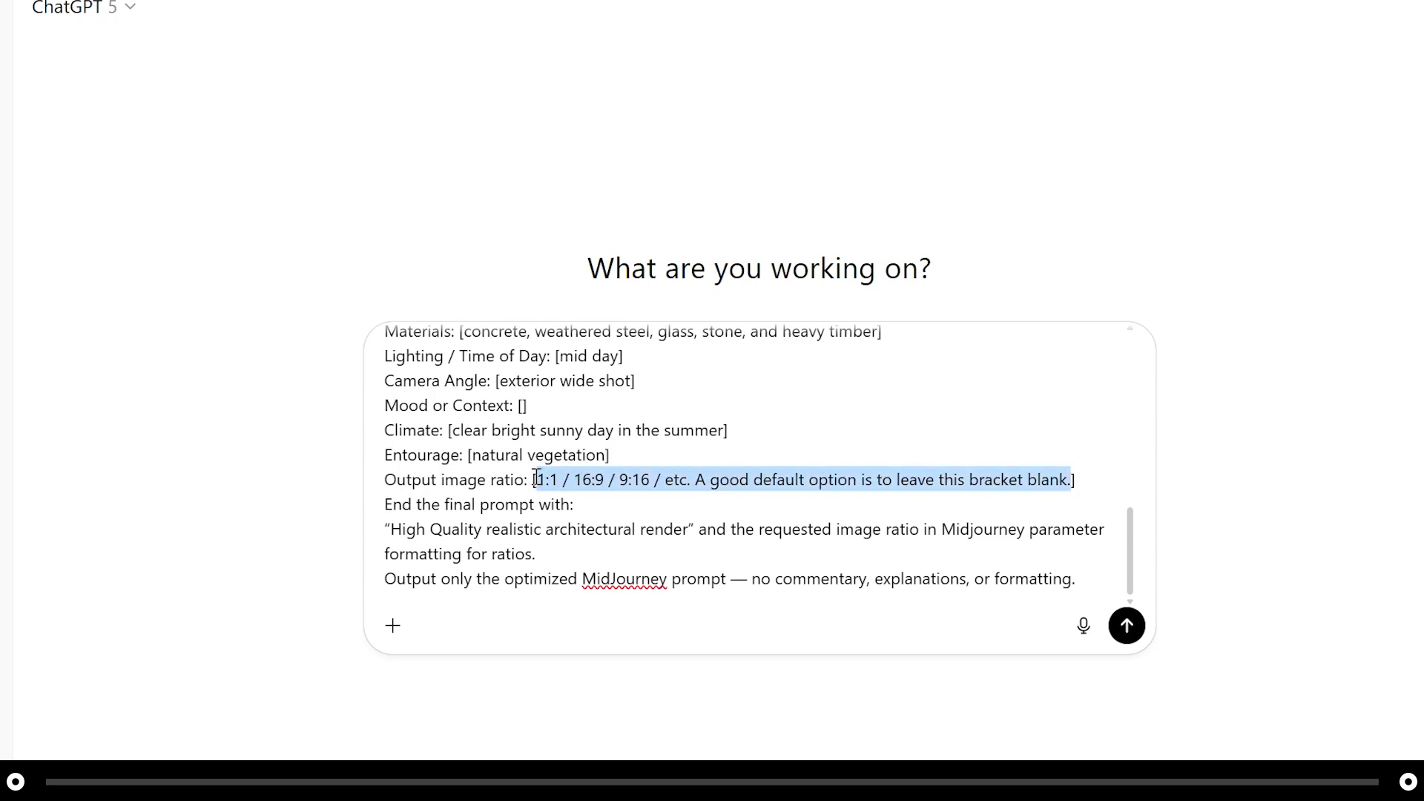
{"action": "type", "text": "16:9"}
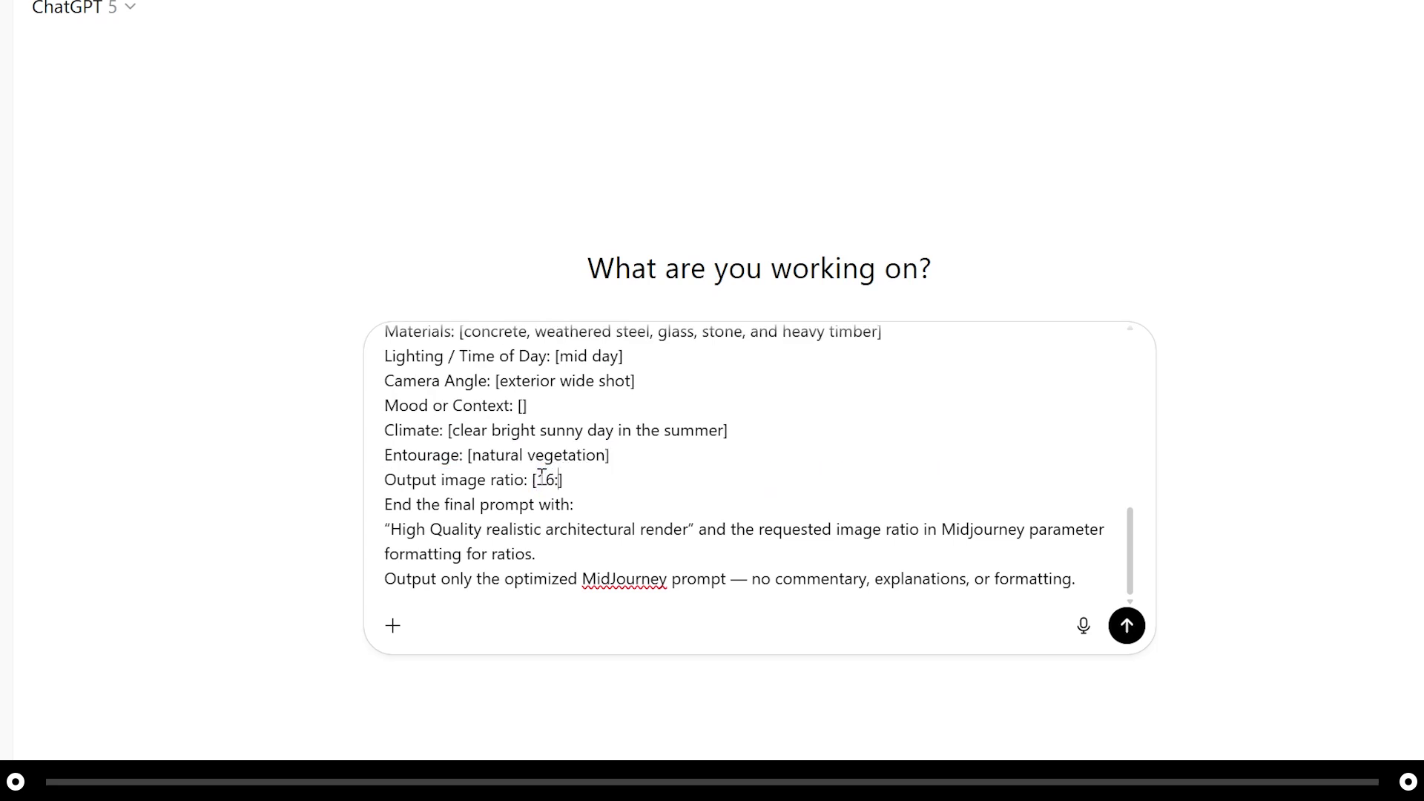
{"action": "scroll", "coordinate": [785, 460], "scroll_direction": "up", "scroll_amount": 10}
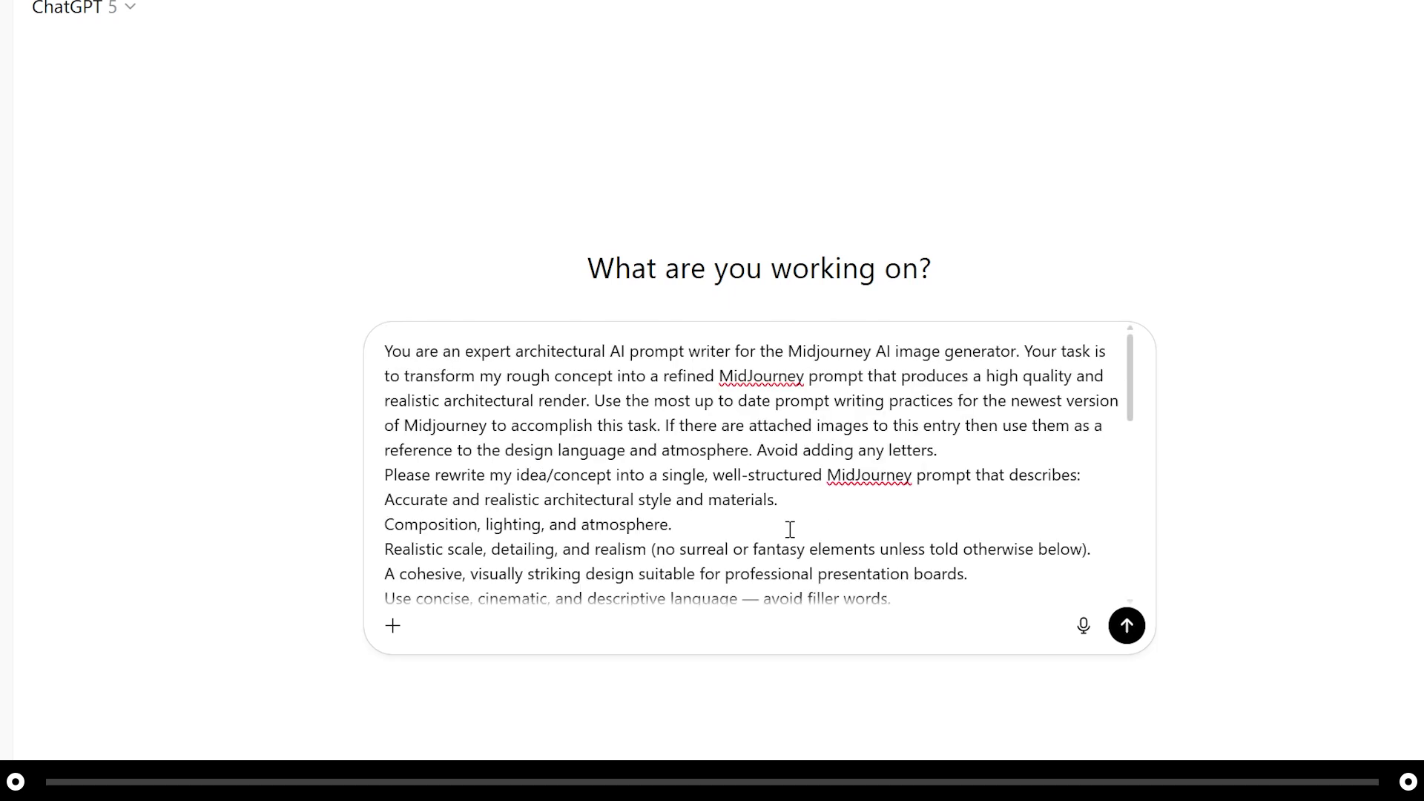
{"action": "left_click_drag", "start_coordinate": [666, 425], "coordinate": [943, 443]}
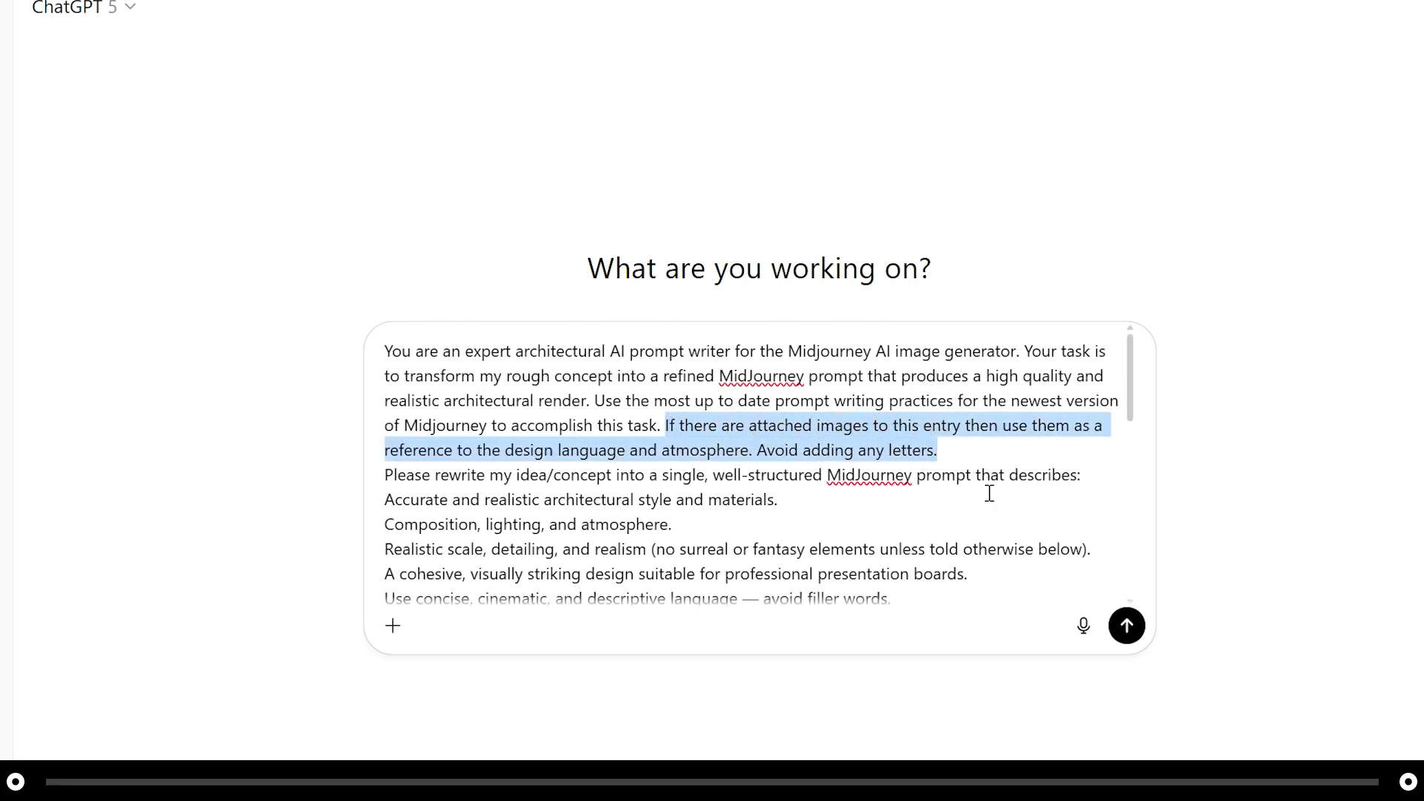
{"action": "left_click", "coordinate": [952, 534]}
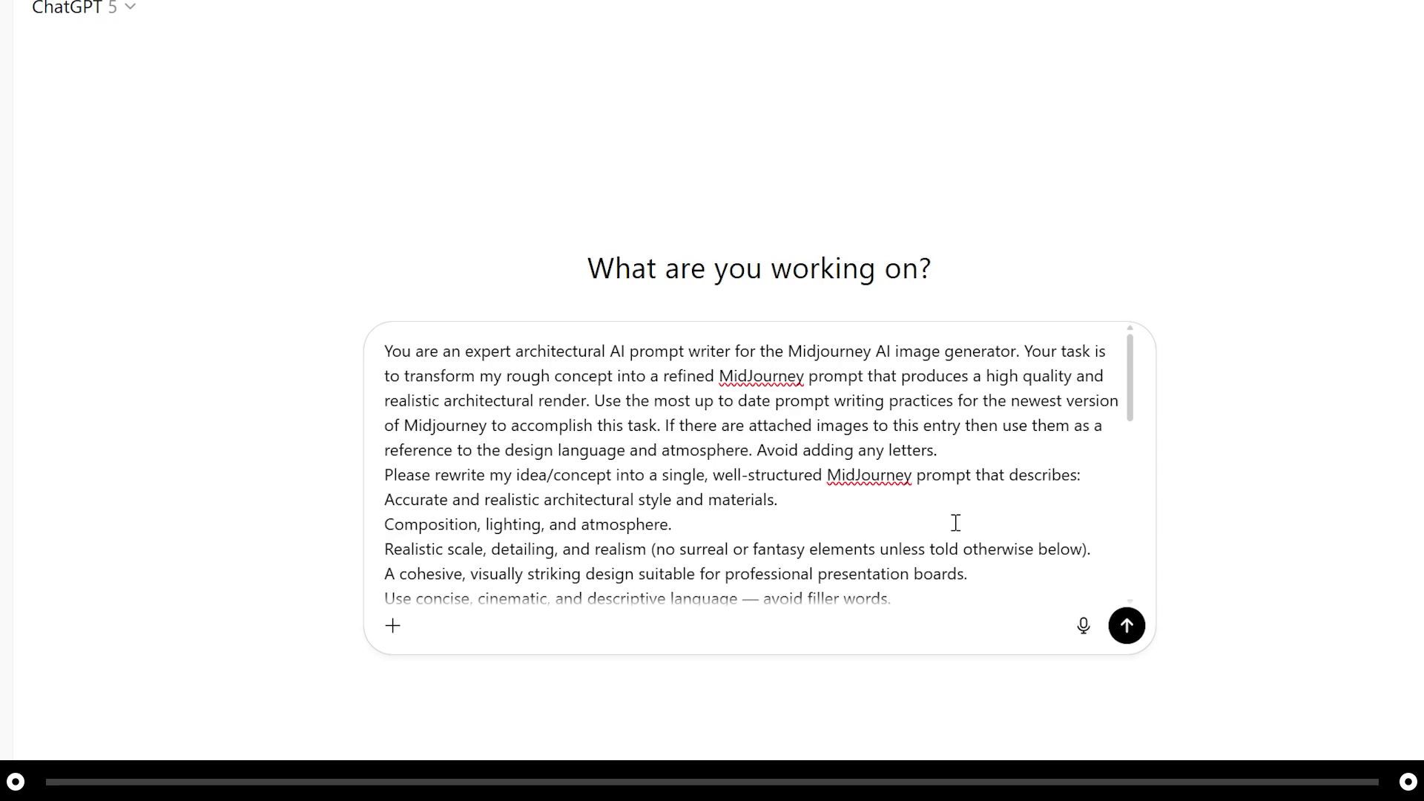
{"action": "left_click", "coordinate": [393, 626]}
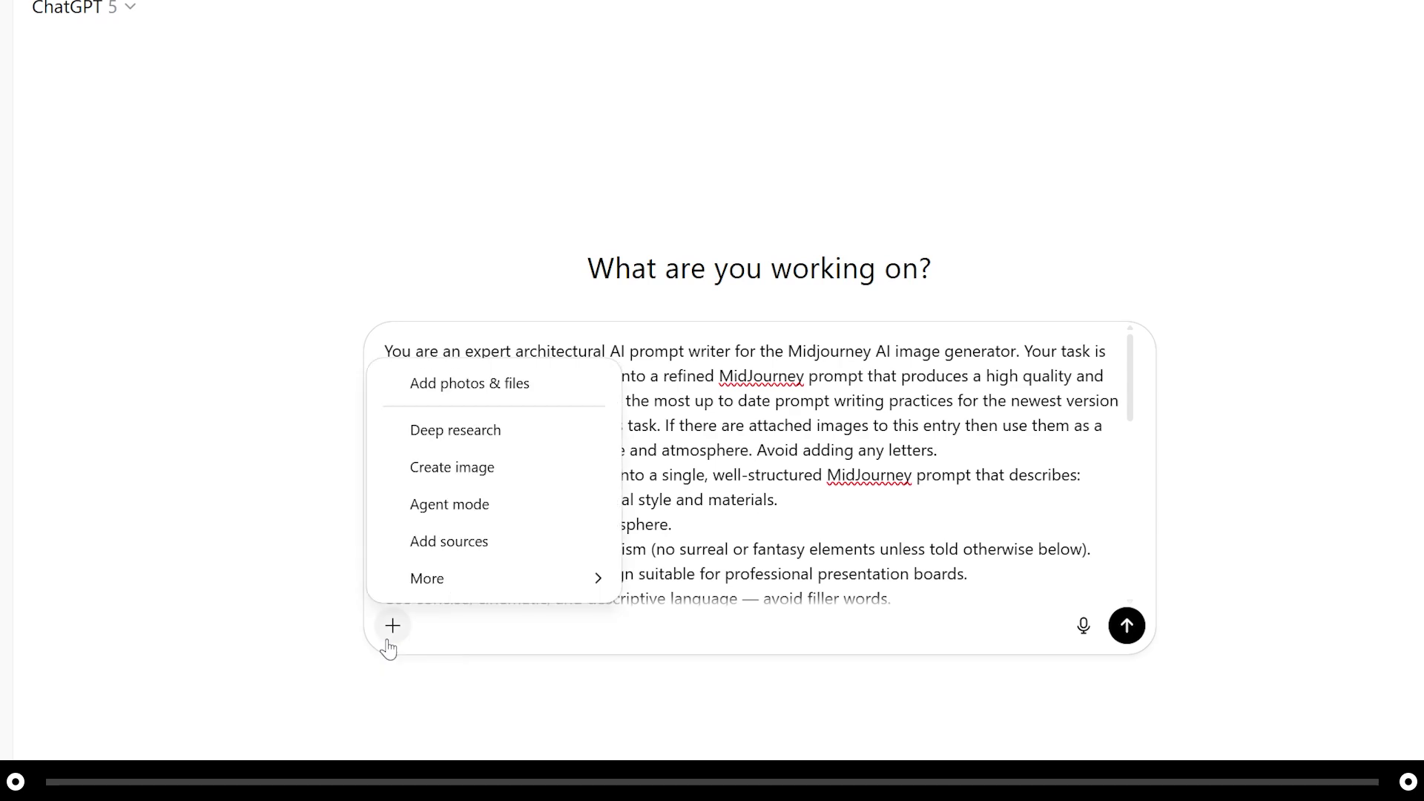
{"action": "left_click", "coordinate": [475, 387]}
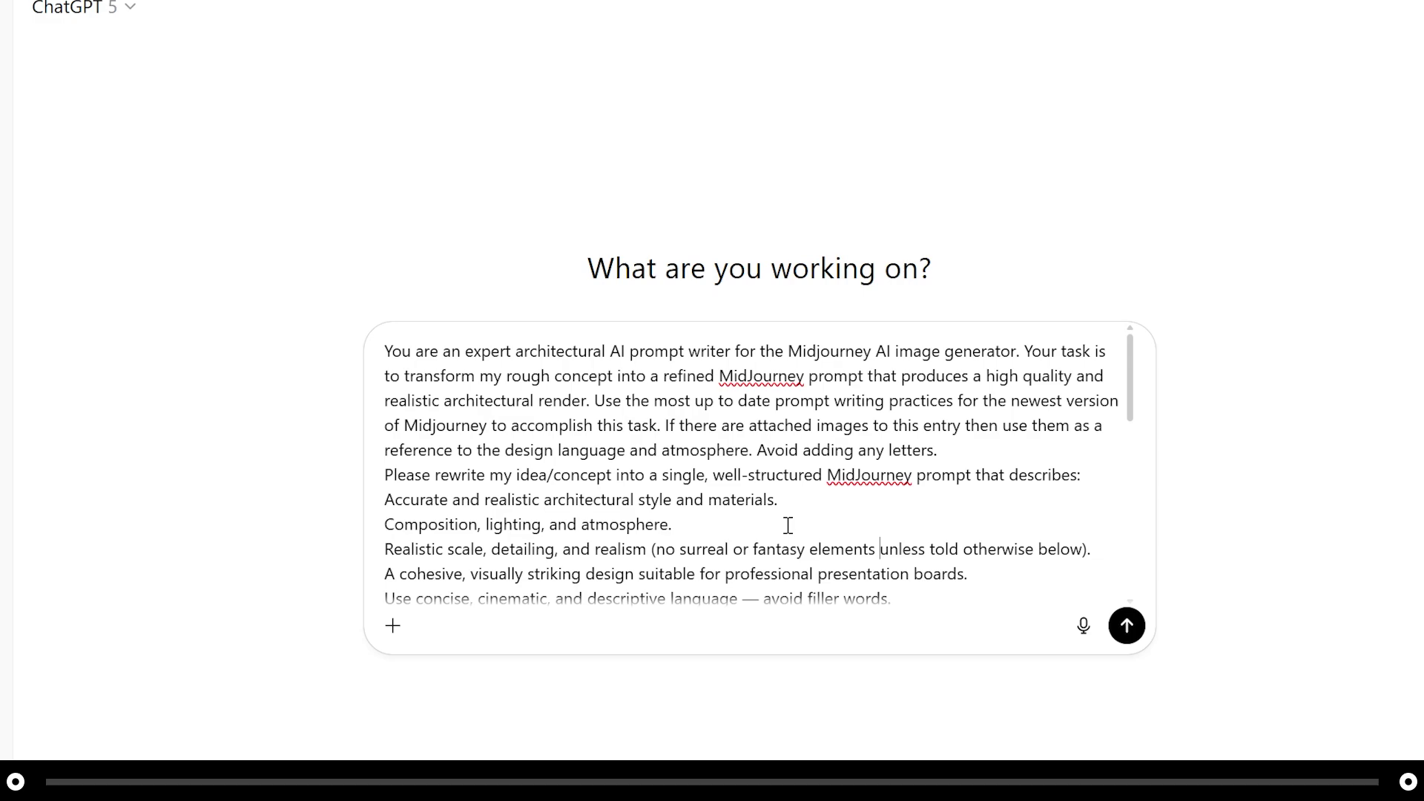
Select and copy ChatGPT's generated mountain-residence Midjourney prompt ending --ar 16:9.
{"action": "scroll", "coordinate": [788, 525], "scroll_direction": "down", "scroll_amount": 5}
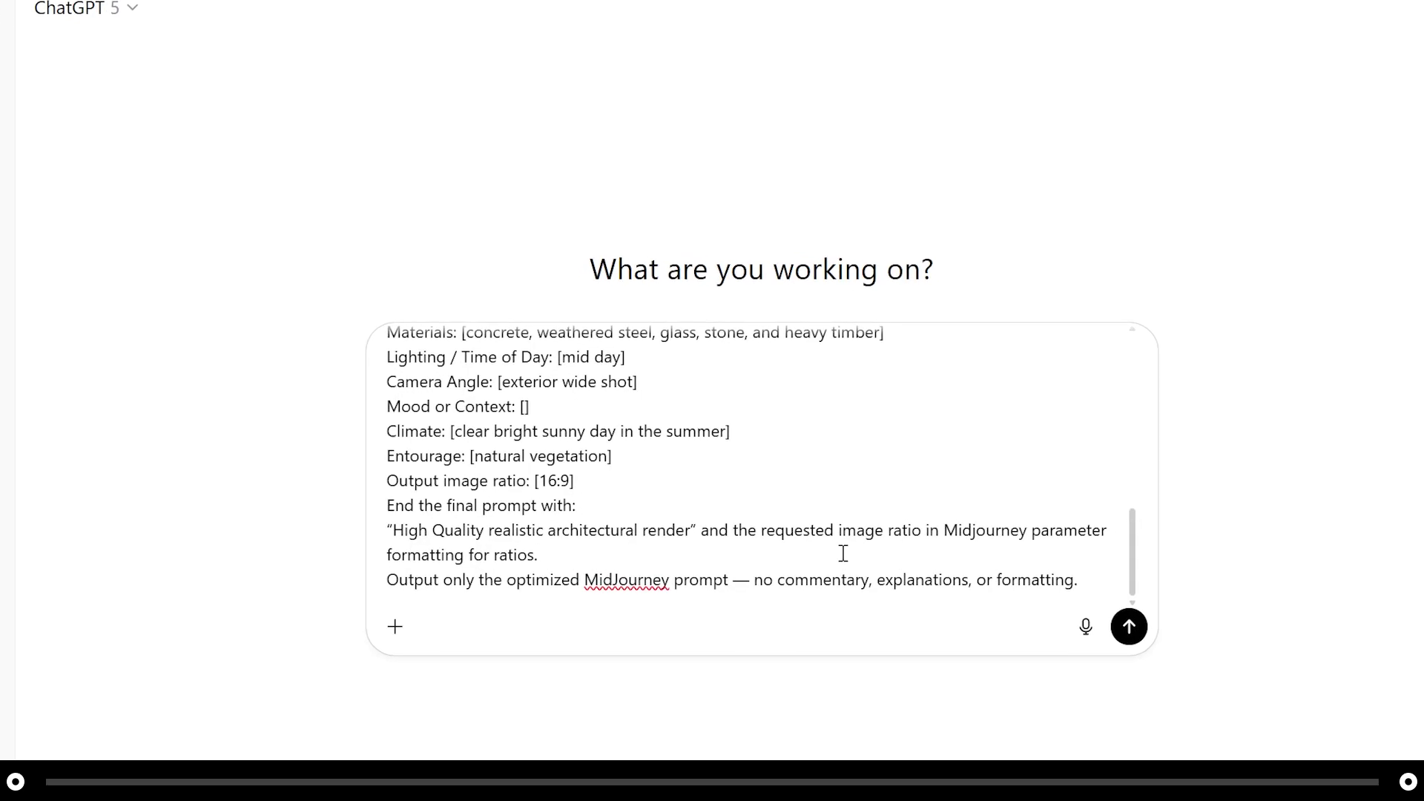
{"action": "left_click", "coordinate": [1026, 595]}
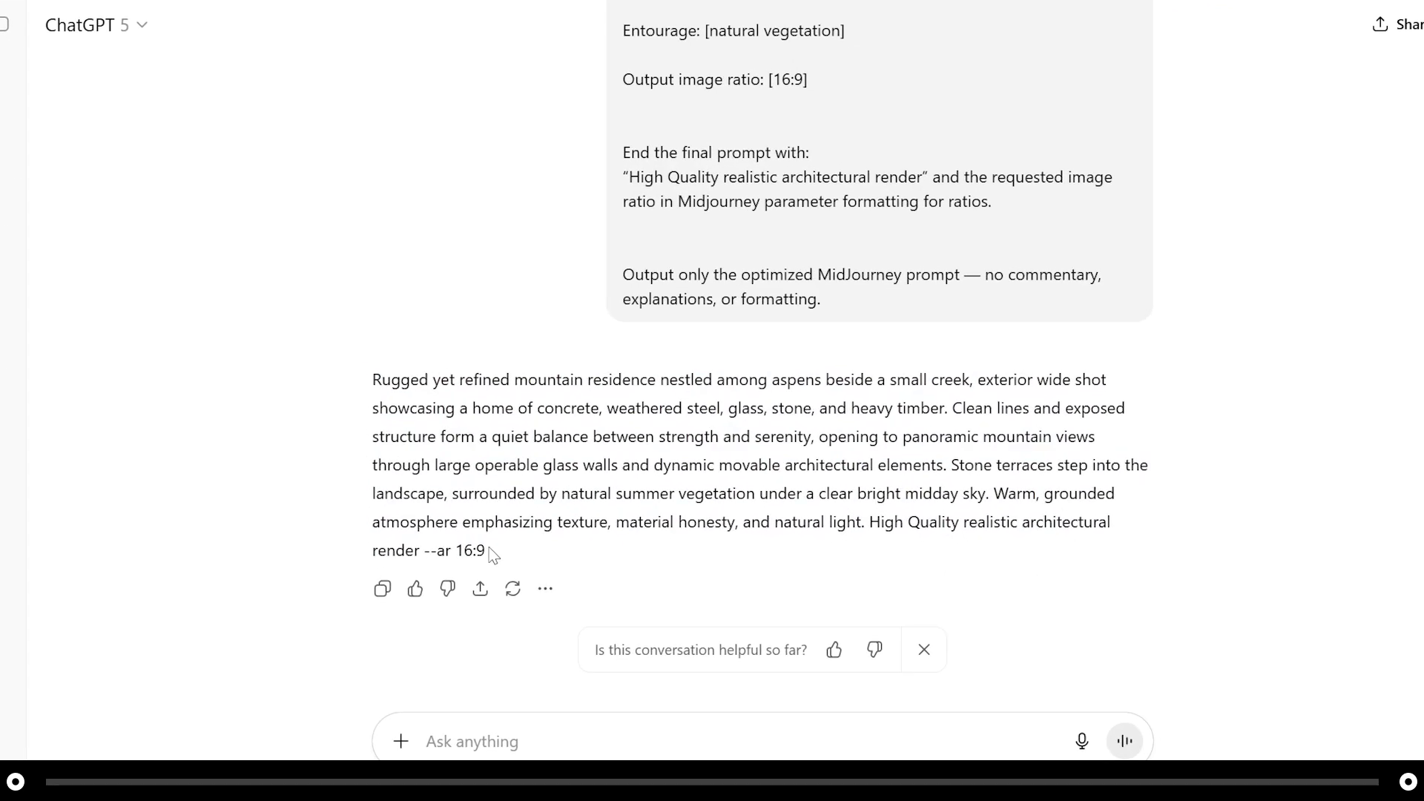
{"action": "left_click_drag", "start_coordinate": [482, 550], "coordinate": [351, 380]}
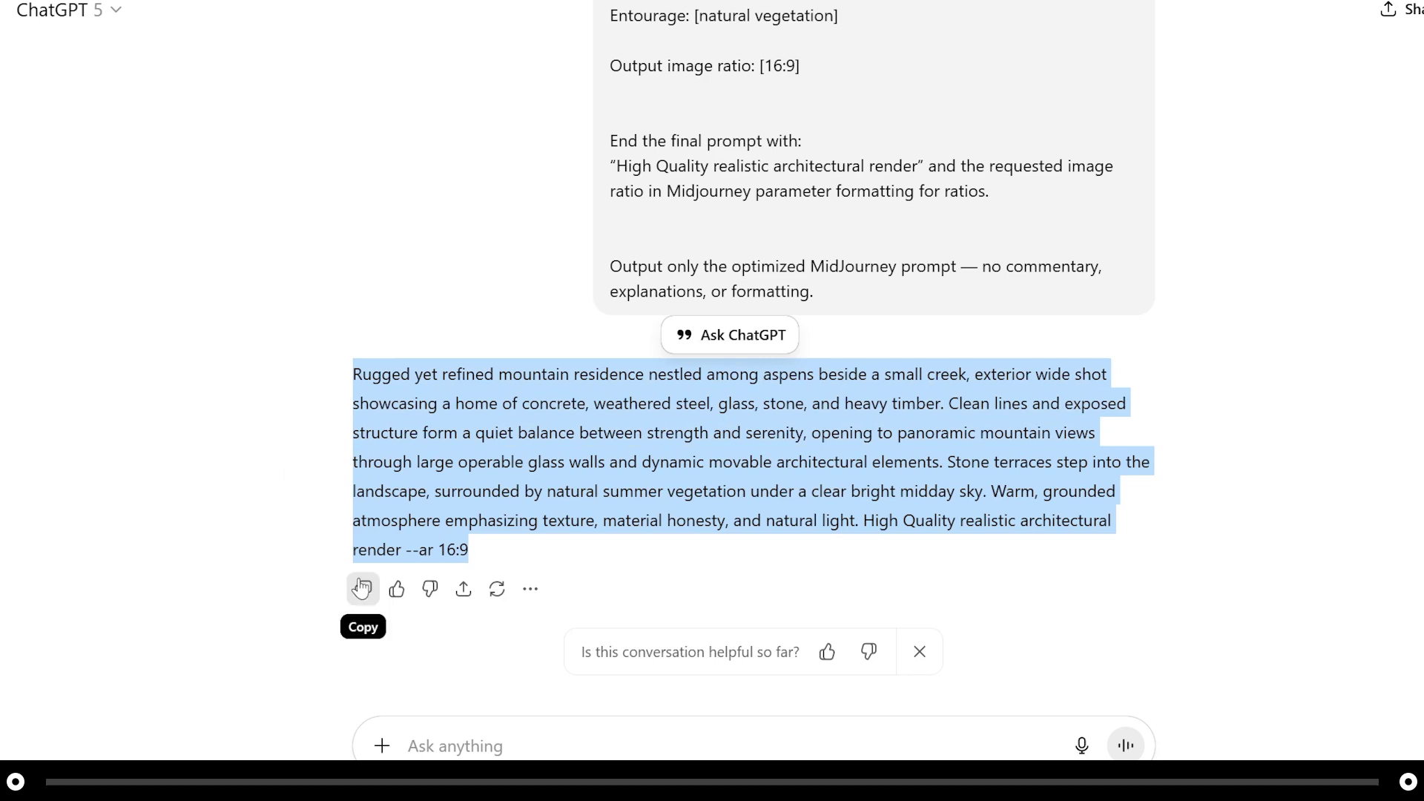
{"action": "right_click", "coordinate": [409, 497]}
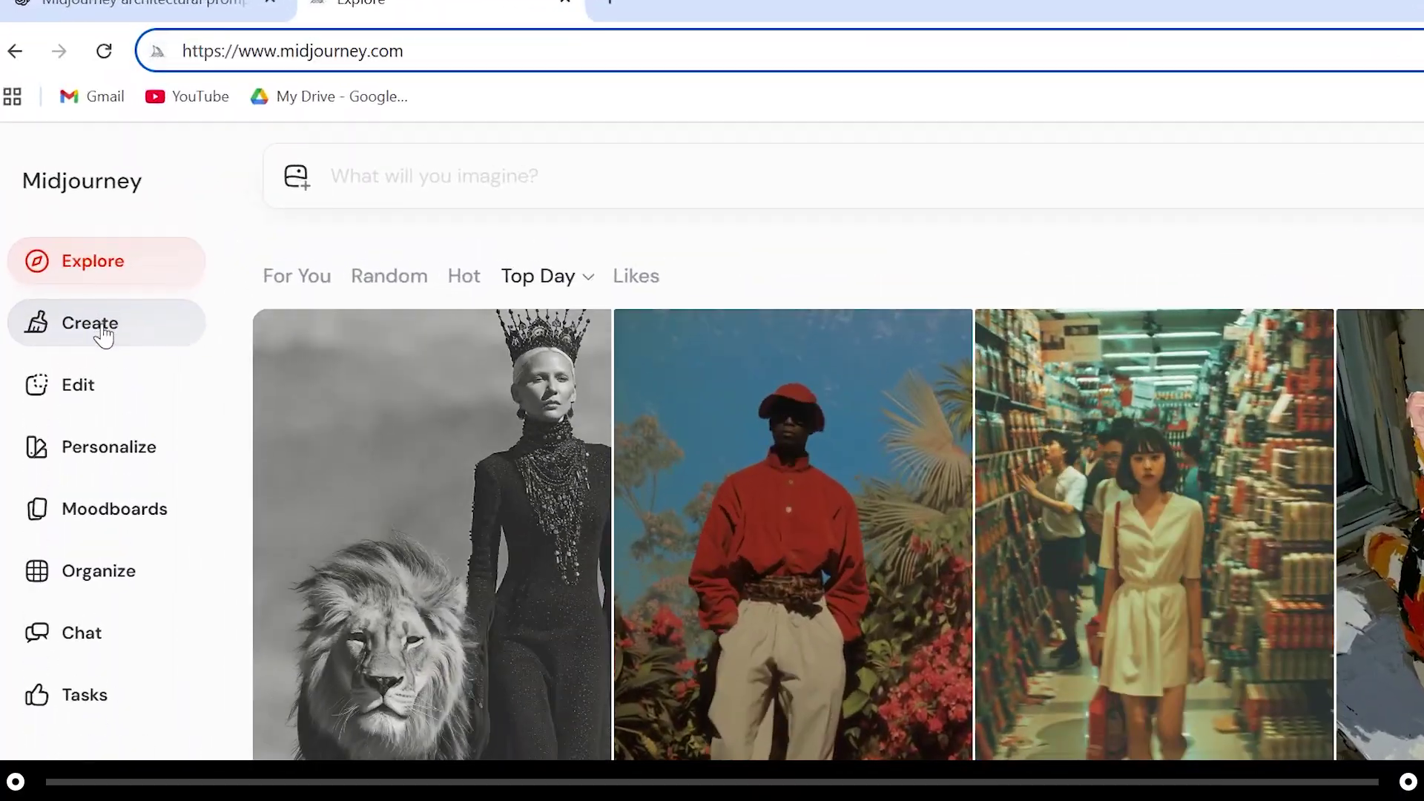
Paste the mountain-residence prompt into the imagine bar on Midjourney's Create page.
{"action": "left_click", "coordinate": [96, 324]}
{"action": "left_click", "coordinate": [230, 155]}
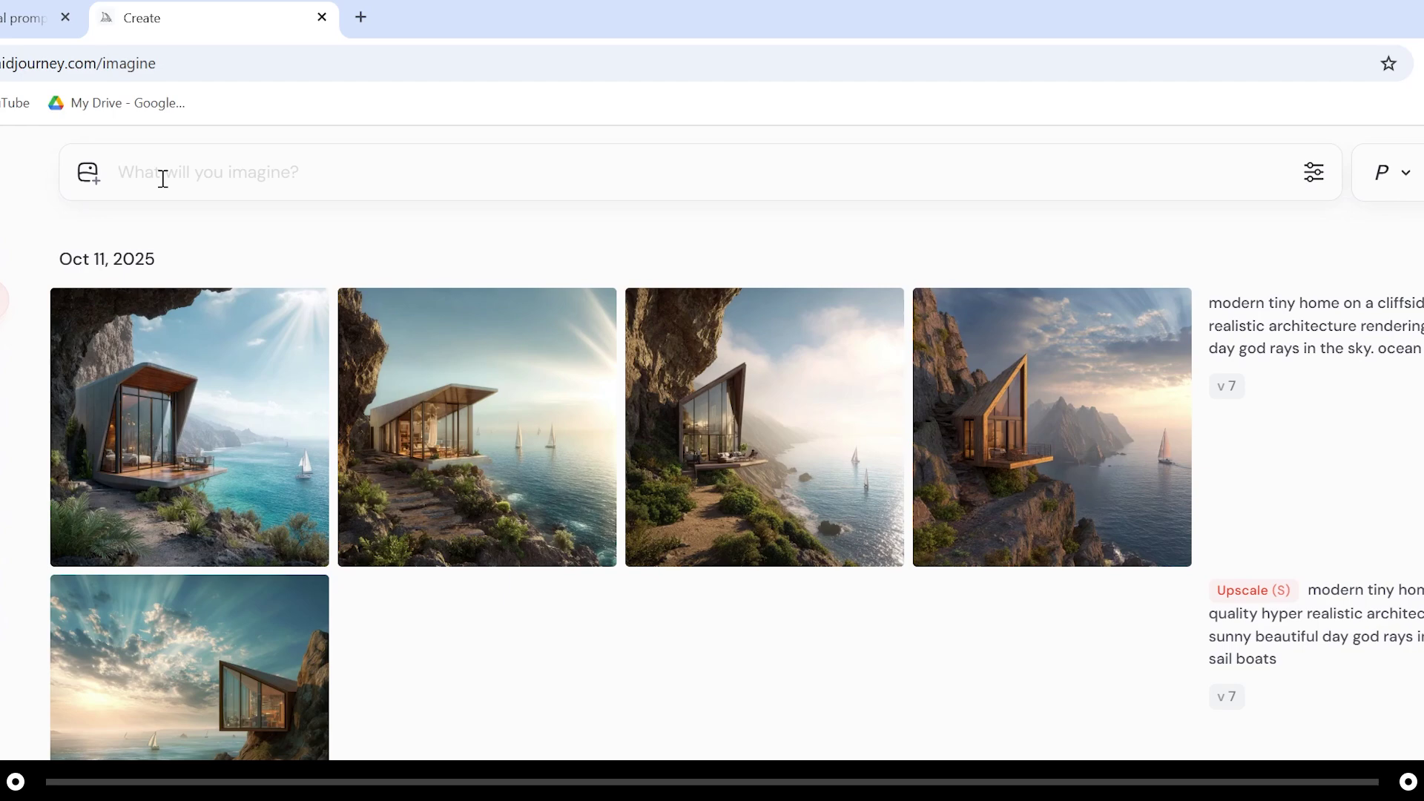
{"action": "key", "text": "ctrl+v"}
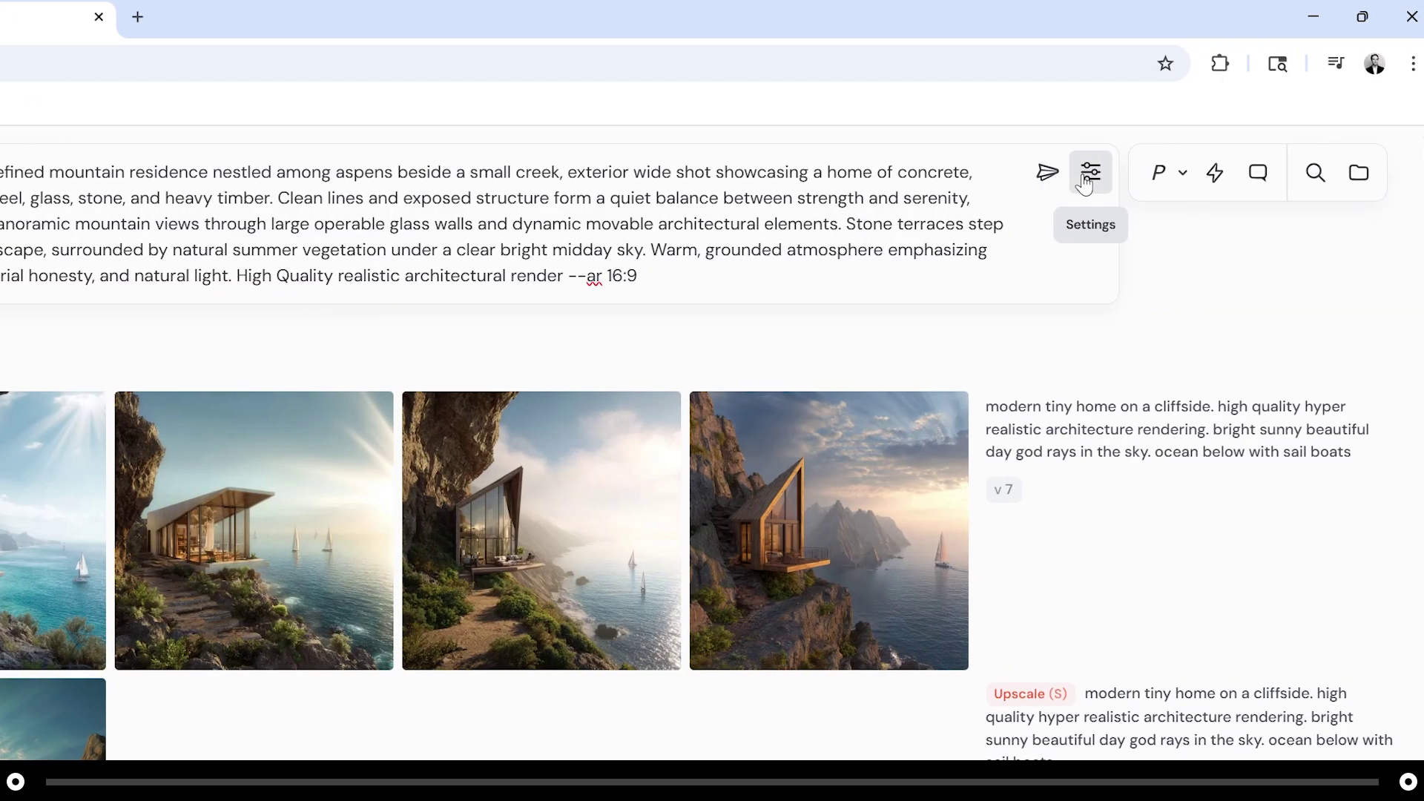
Confirm model version 7 in the image generation settings.
{"action": "left_click", "coordinate": [1313, 172]}
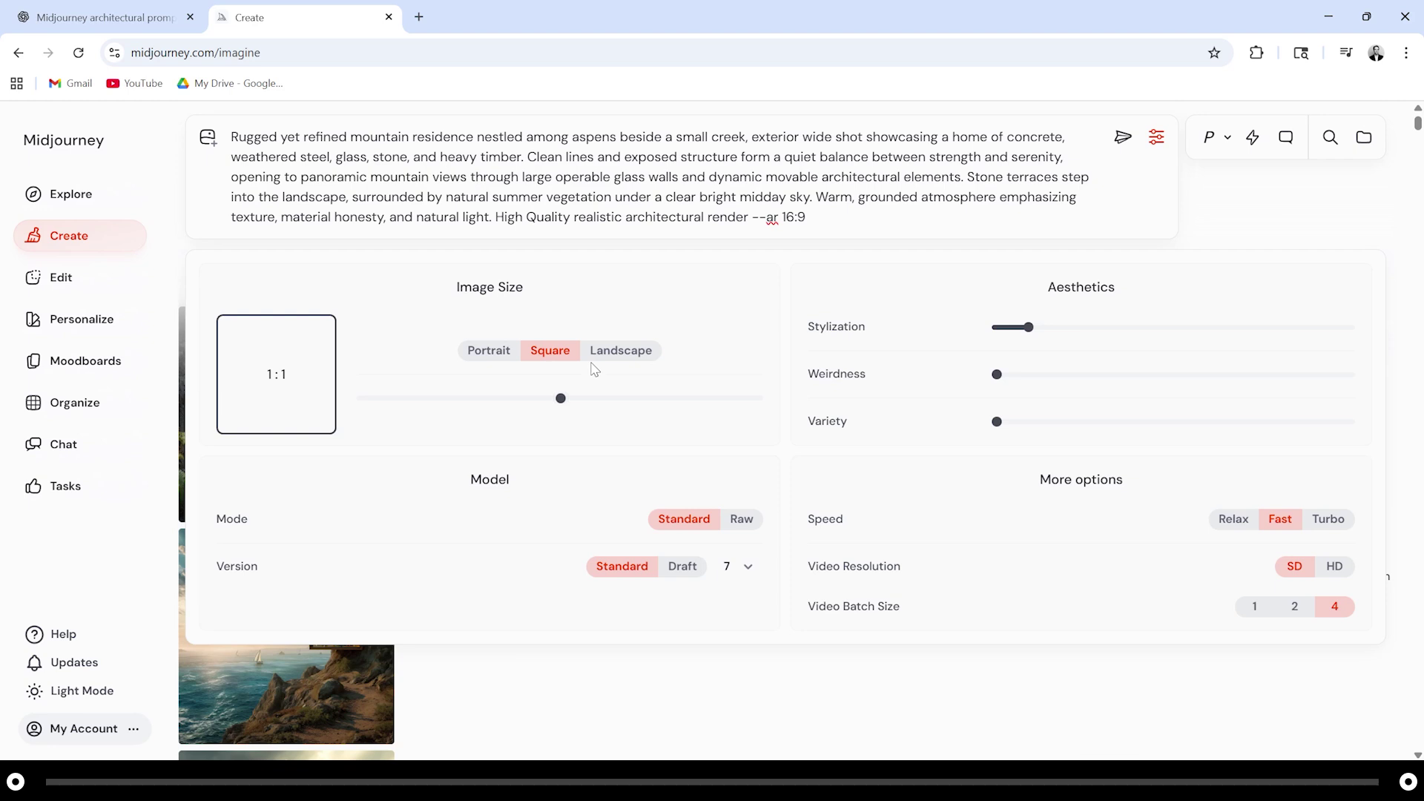
{"action": "mouse_move", "coordinate": [839, 329]}
{"action": "mouse_move", "coordinate": [1013, 327]}
{"action": "mouse_move", "coordinate": [999, 422]}
{"action": "left_click", "coordinate": [743, 566]}
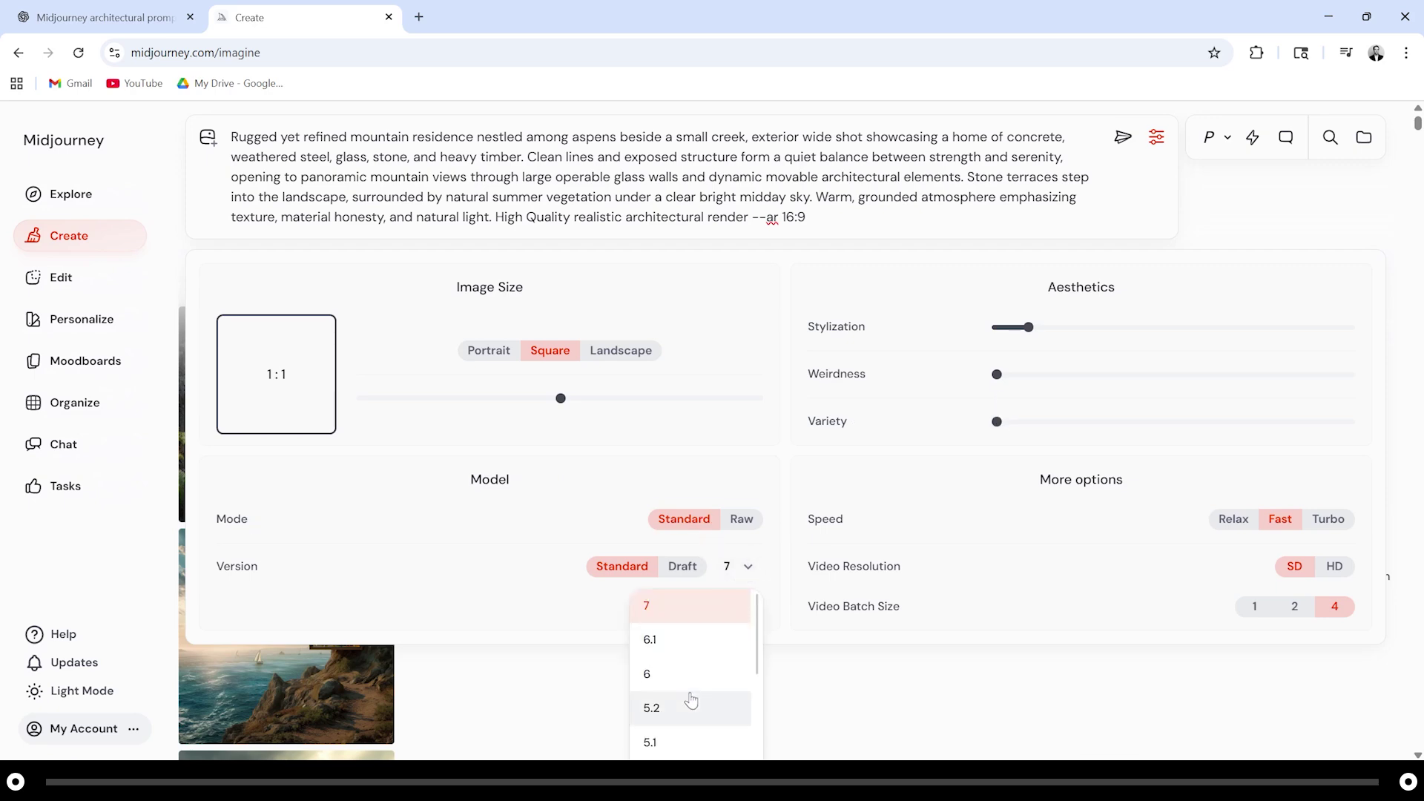
{"action": "left_click", "coordinate": [745, 599]}
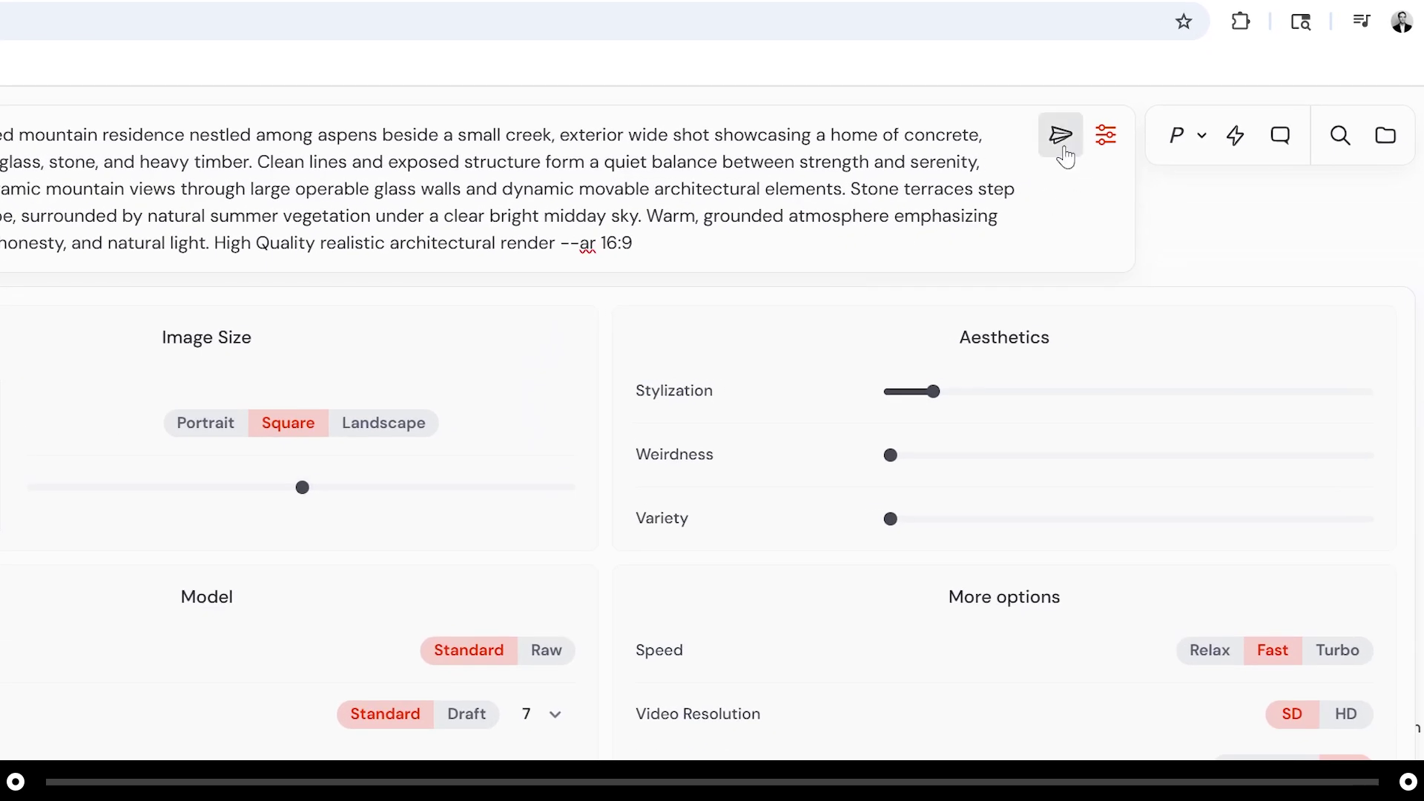
Rerun the mountain-residence prompt and scroll the feed to compare the new four renders.
{"action": "left_click", "coordinate": [1062, 136]}
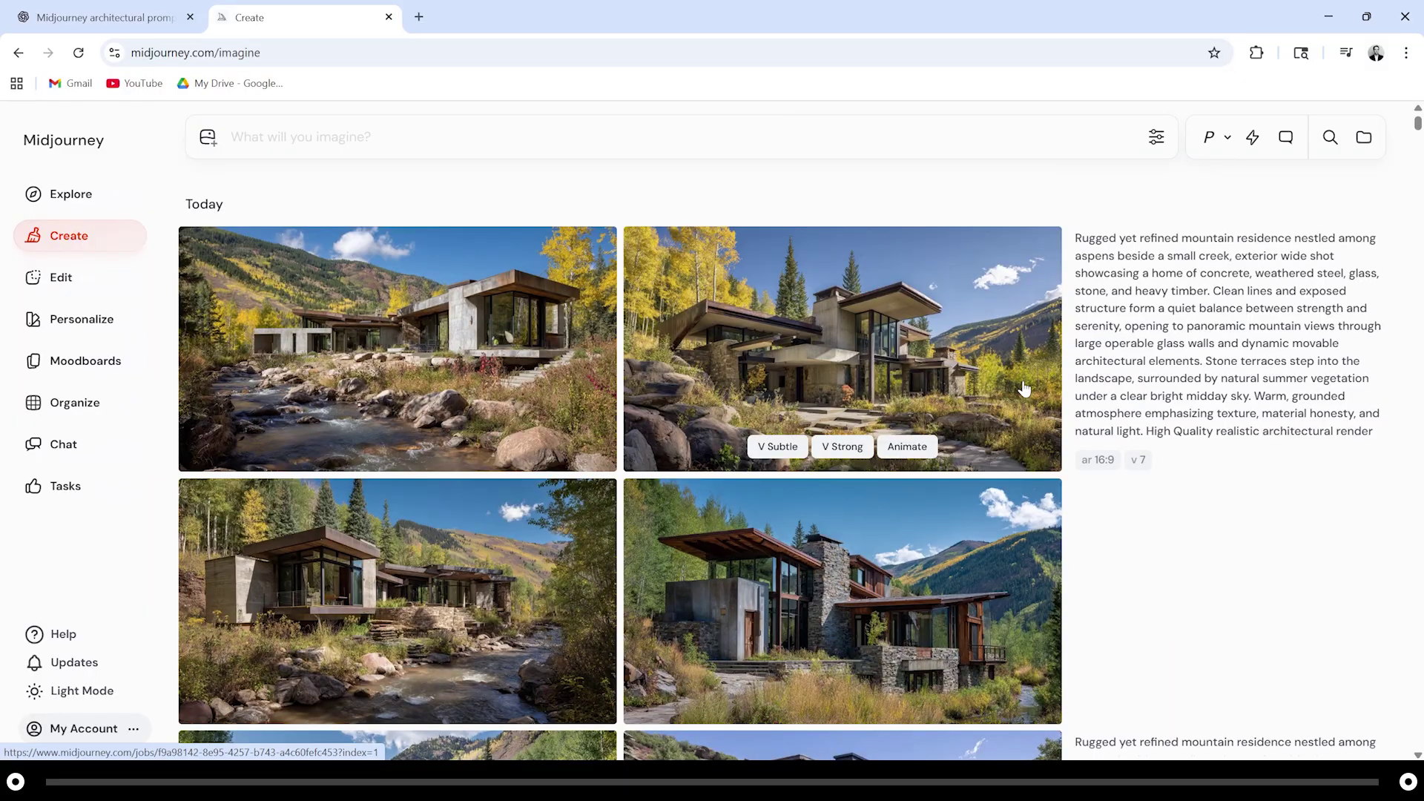
{"action": "scroll", "coordinate": [941, 287], "scroll_direction": "down", "scroll_amount": 3}
{"action": "scroll", "coordinate": [1010, 401], "scroll_direction": "up", "scroll_amount": 3}
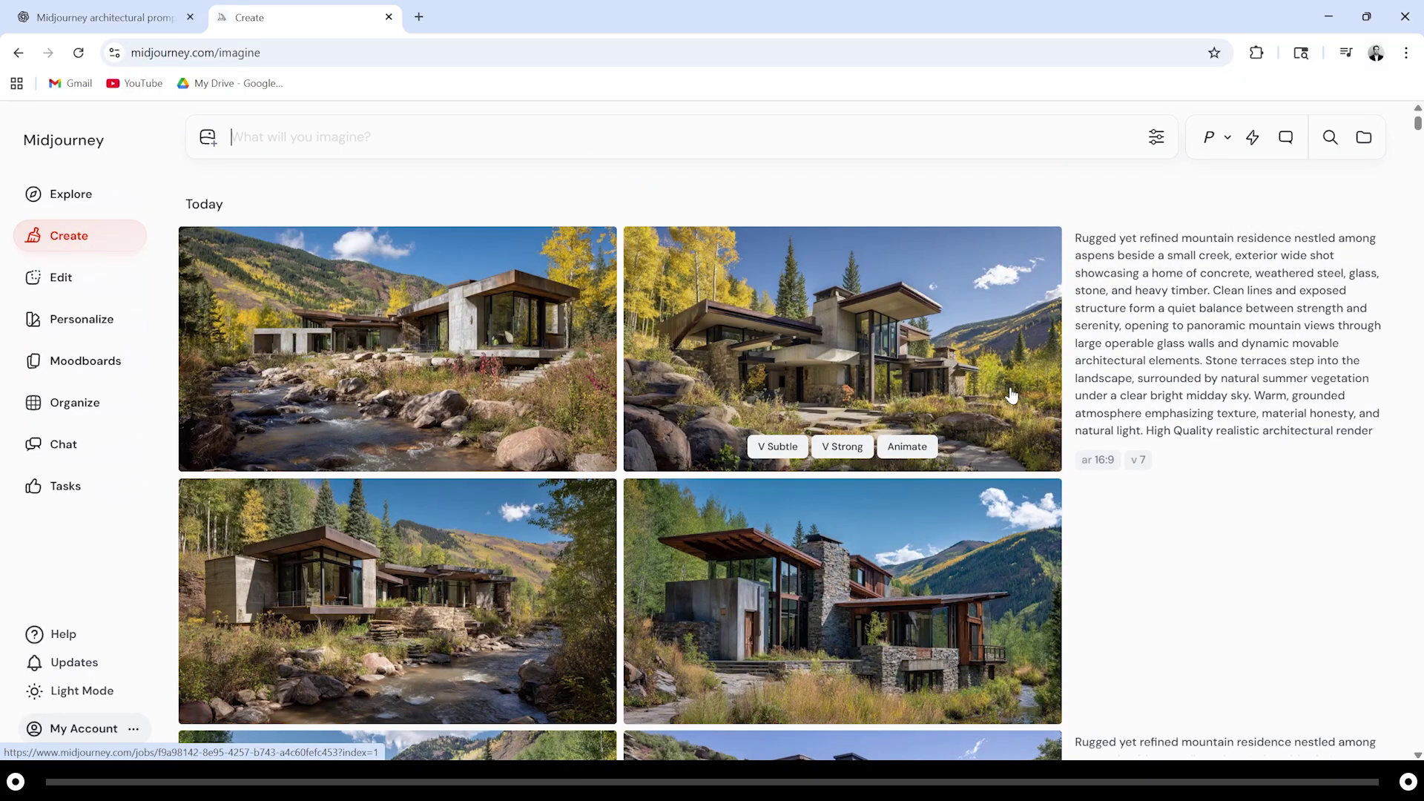
{"action": "scroll", "coordinate": [1010, 395], "scroll_direction": "down", "scroll_amount": 1}
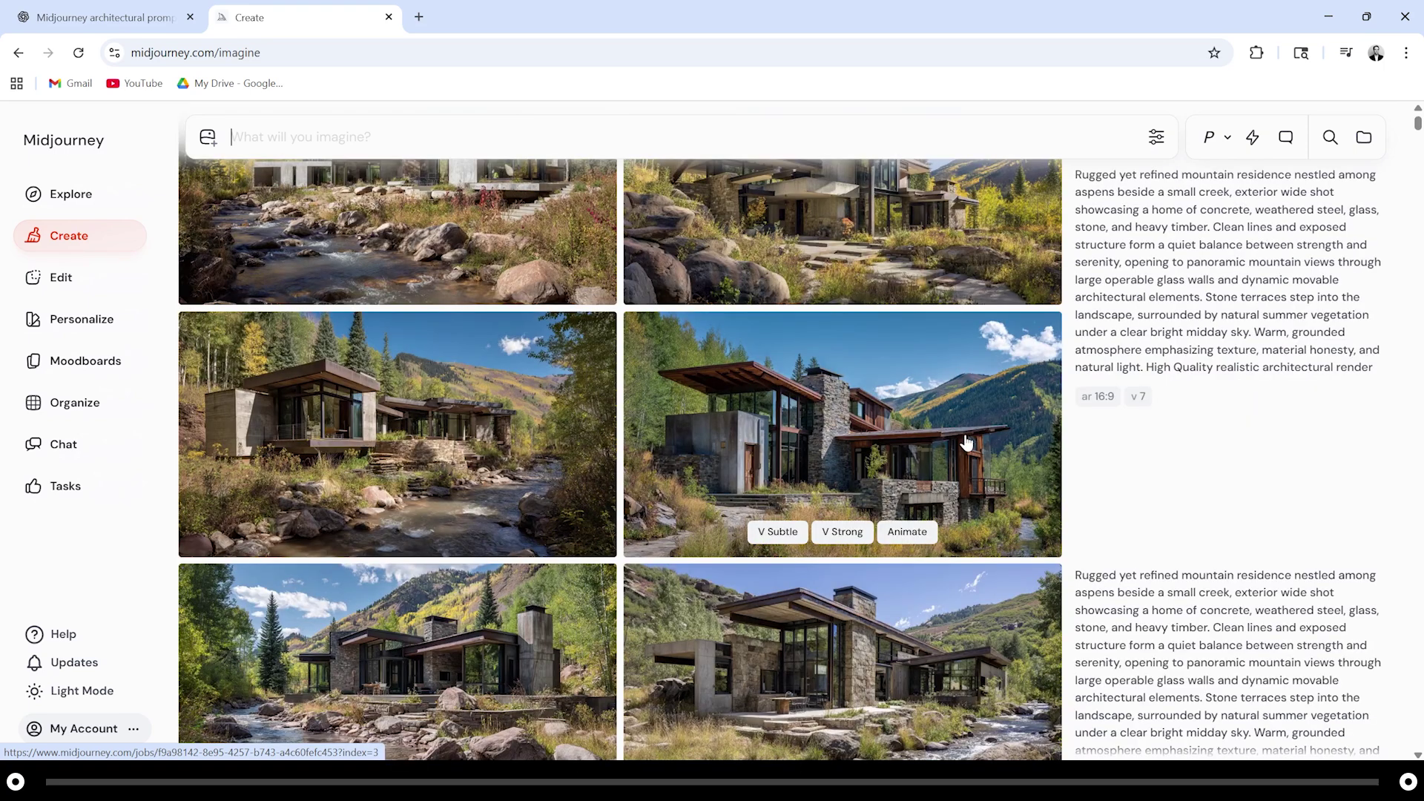
Open the stone-chimney house with rust-coloured roofs and request a Vary Subtle variation.
{"action": "left_click", "coordinate": [964, 381]}
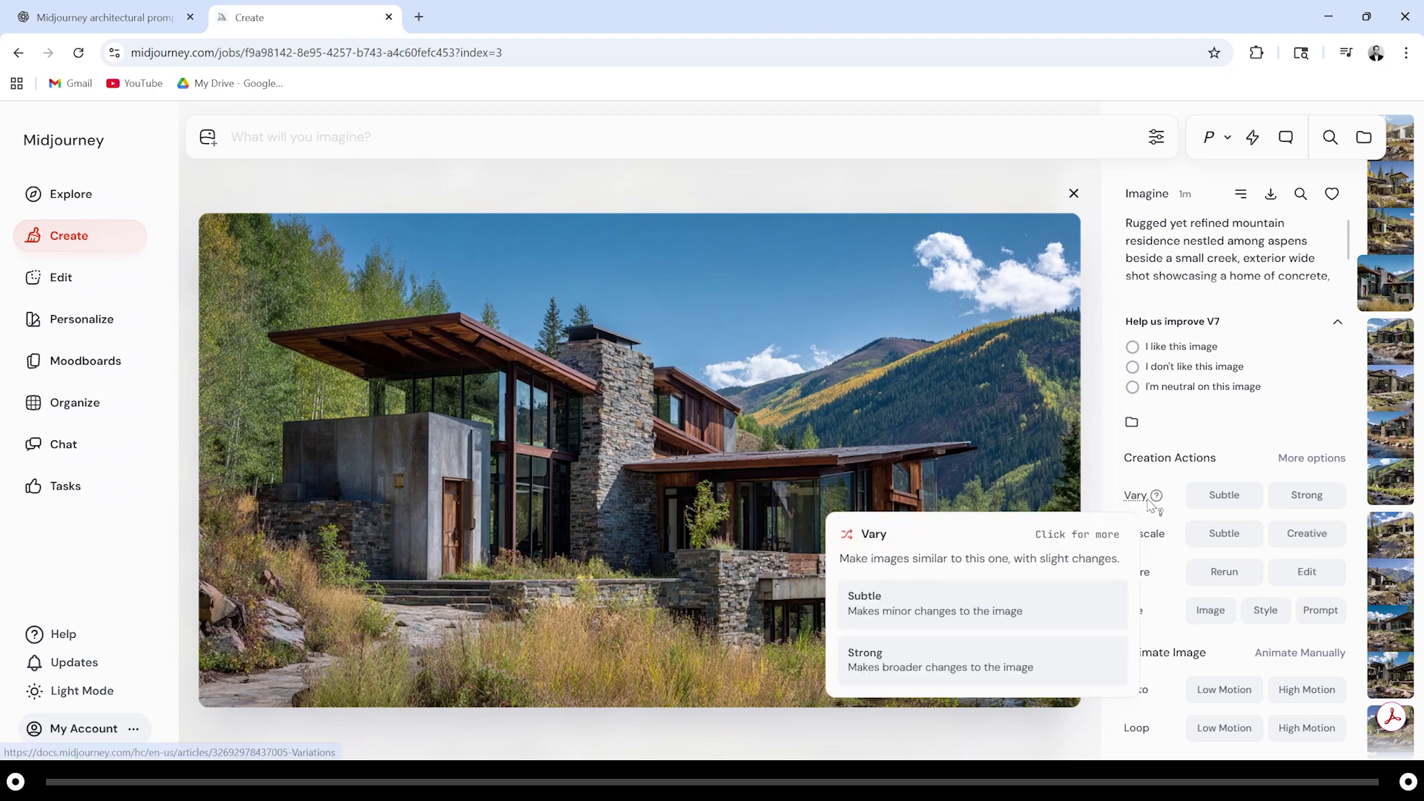
{"action": "left_click", "coordinate": [1240, 498]}
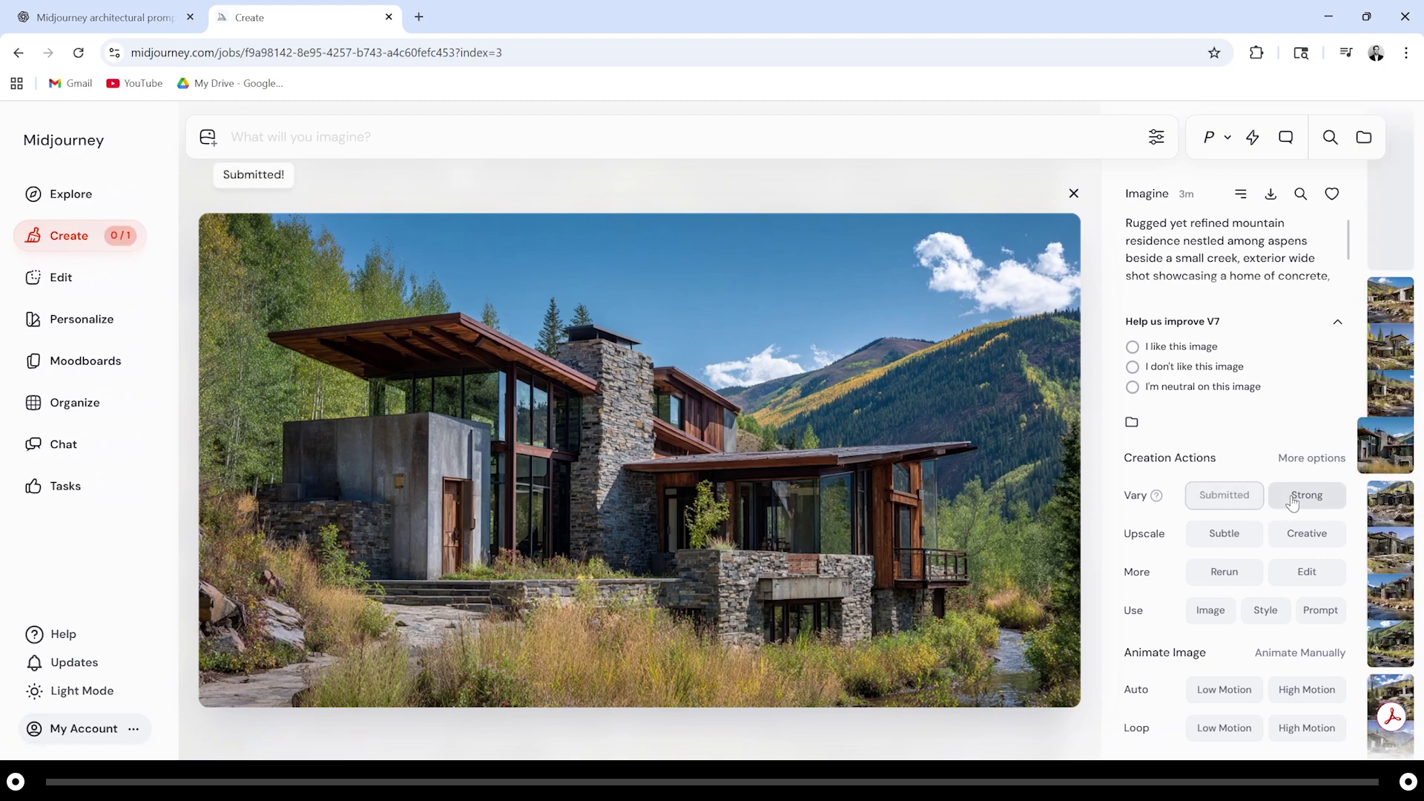
Return to the feed, check the four subtle variations, and reopen the original stone-chimney render.
{"action": "key", "text": "Escape"}
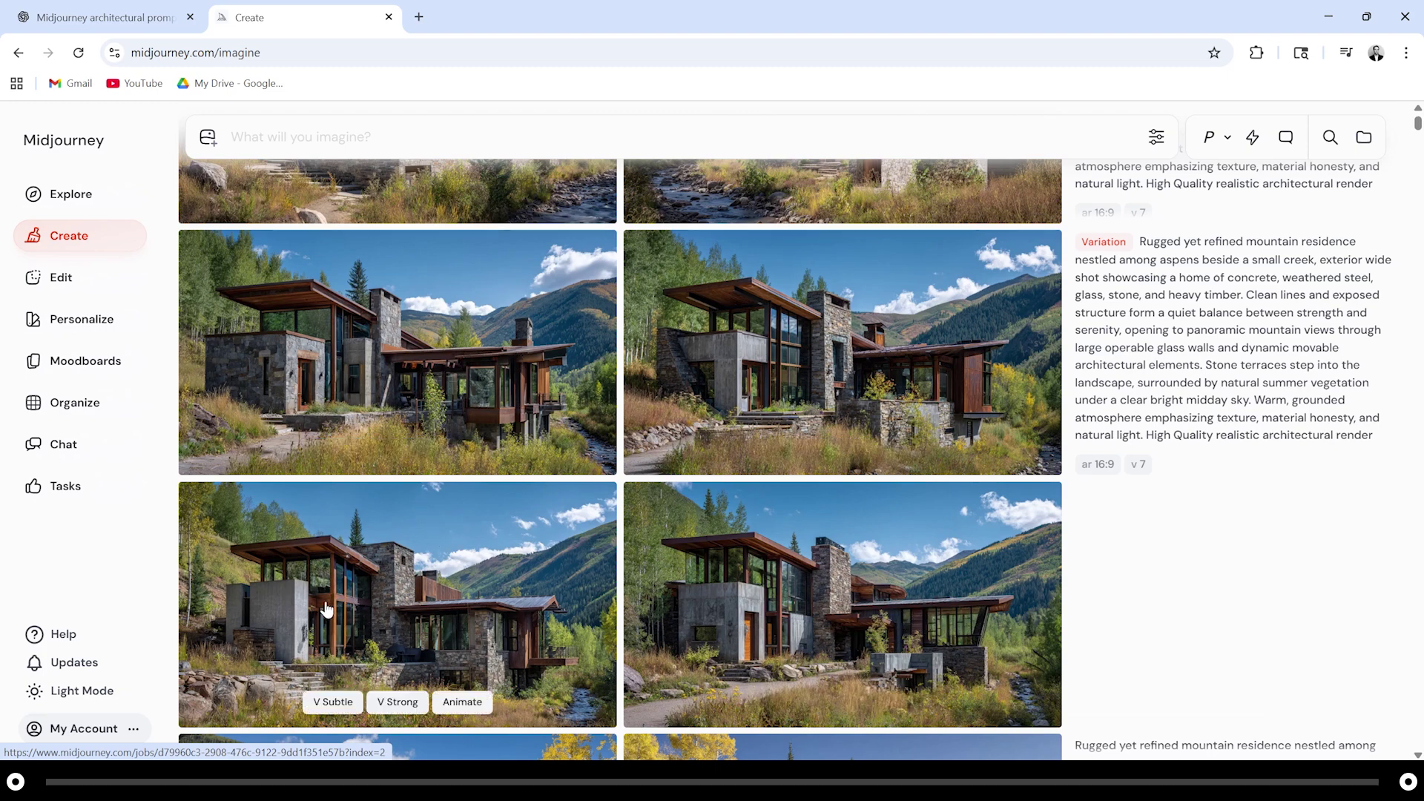
{"action": "scroll", "coordinate": [660, 523], "scroll_direction": "up", "scroll_amount": 5}
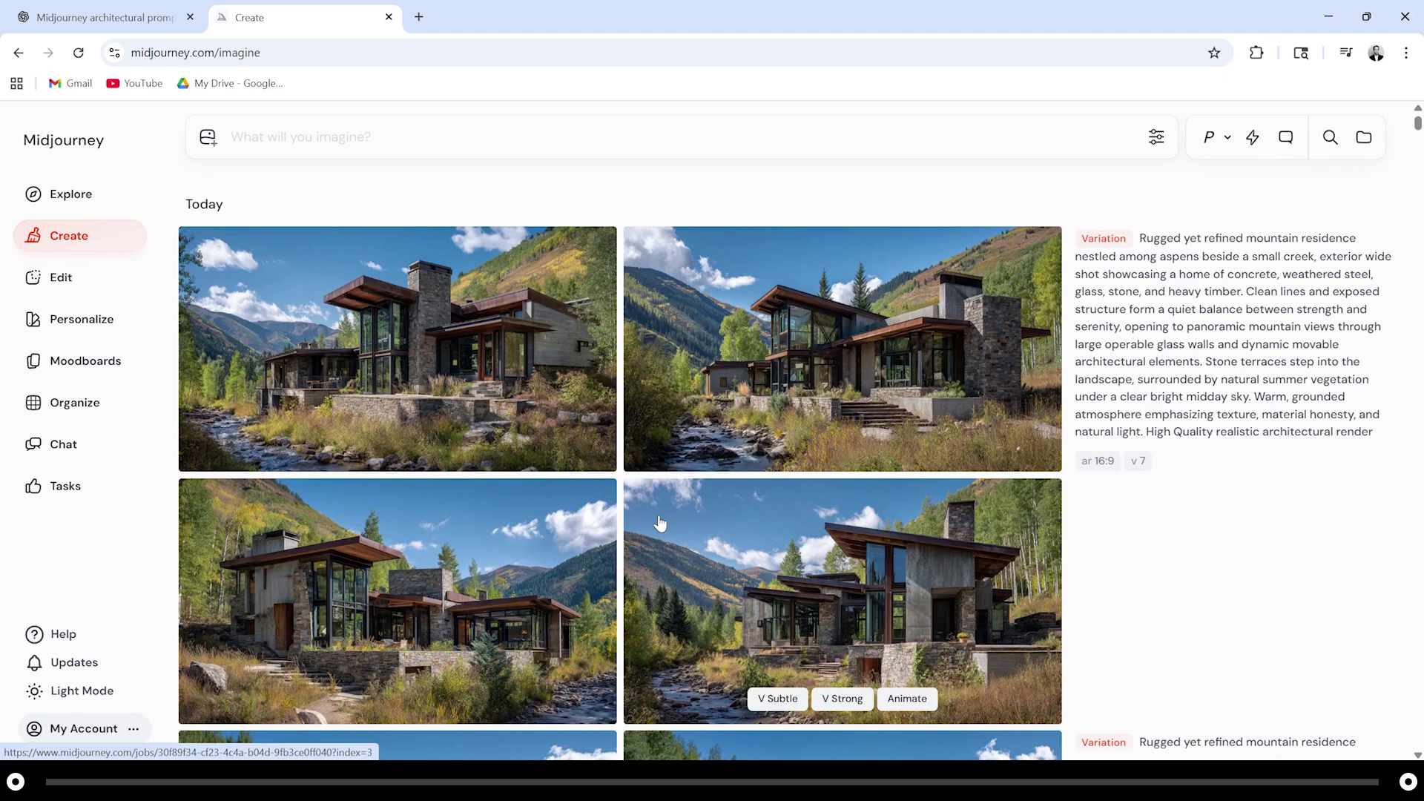
{"action": "left_click", "coordinate": [542, 371]}
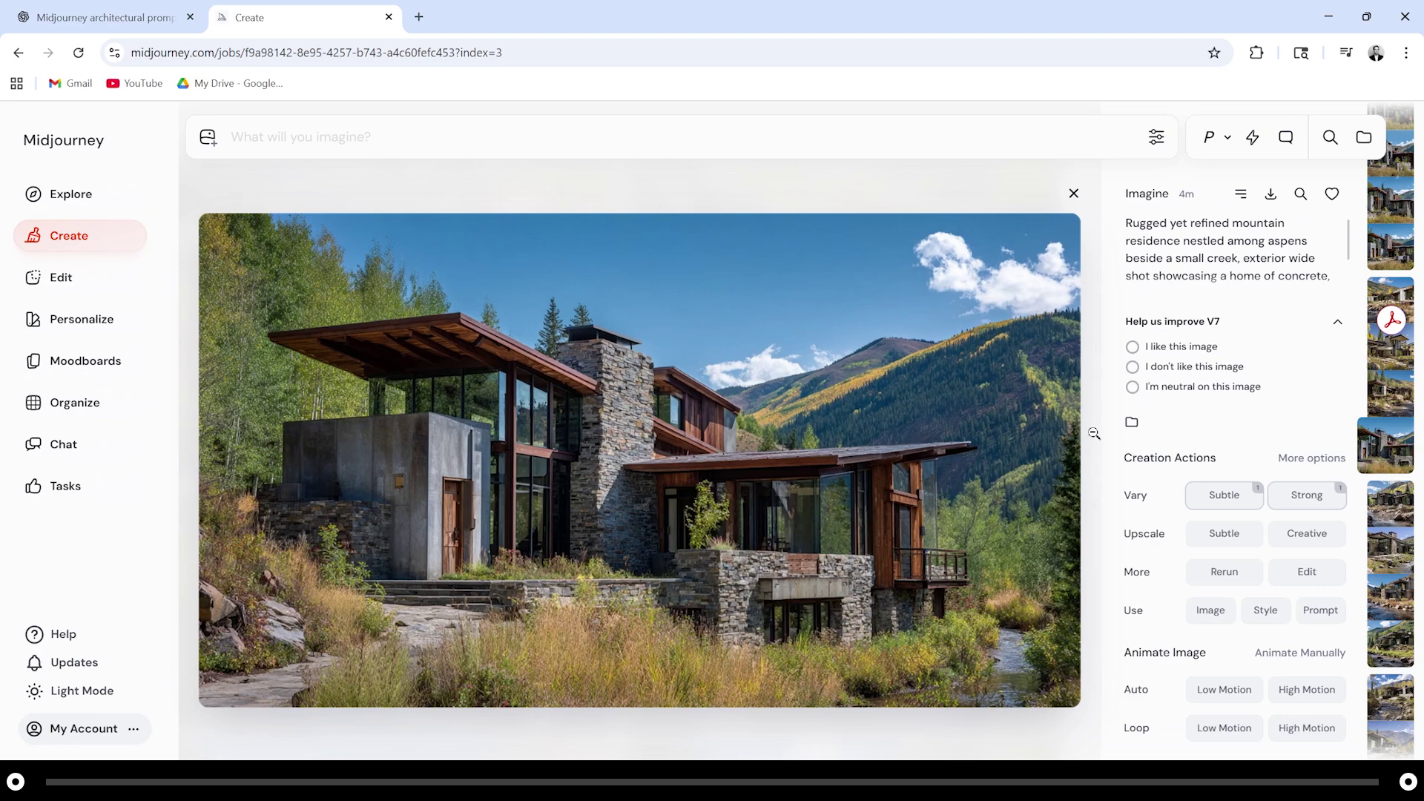
Make a subtle upscale of the stone-chimney house and open the upscaled image in full view.
{"action": "left_click", "coordinate": [1243, 537]}
{"action": "left_click", "coordinate": [557, 317]}
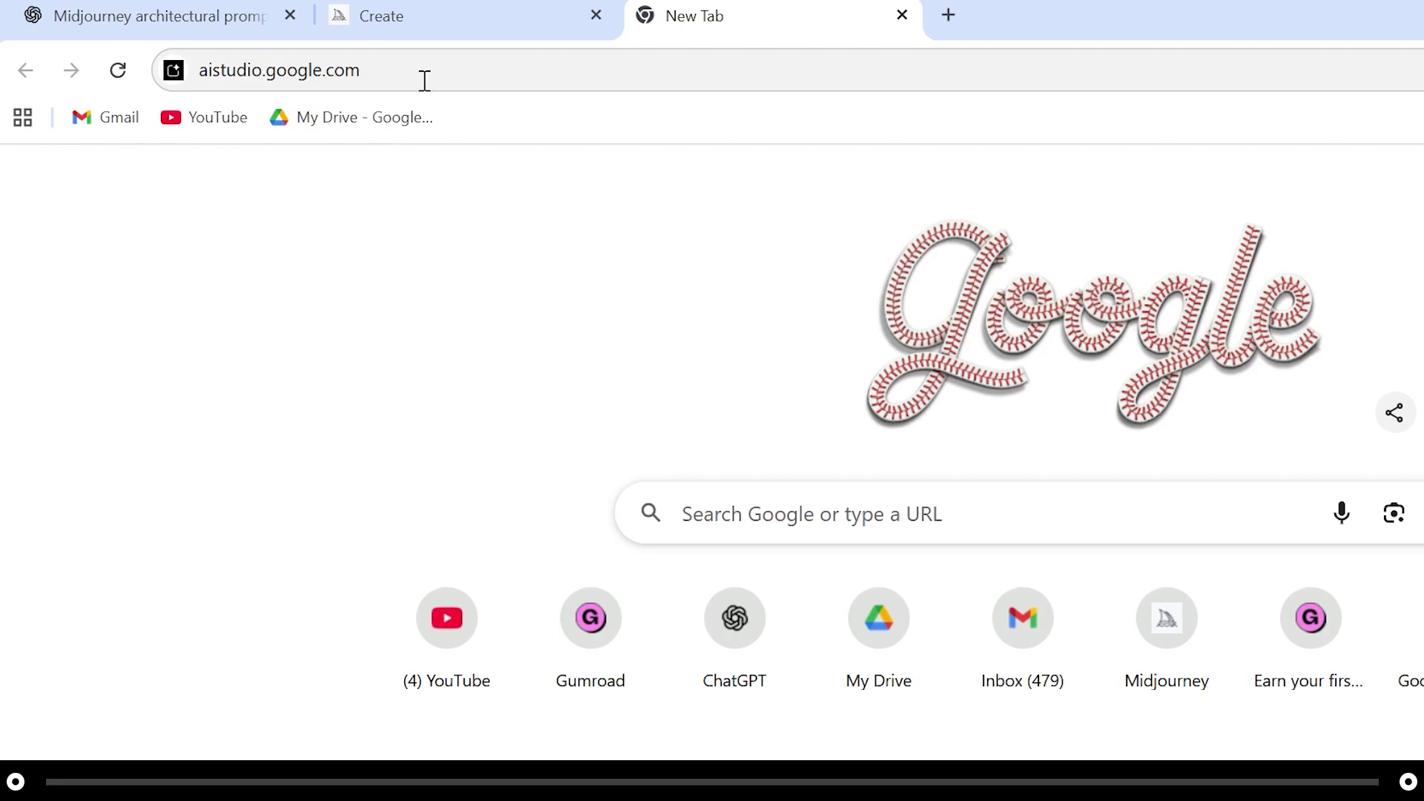
Load Google AI Studio, start a new chat and select the Nano Banana (gemini-2.5-flash-image) model.
{"action": "key", "text": "Return"}
{"action": "left_click", "coordinate": [89, 326]}
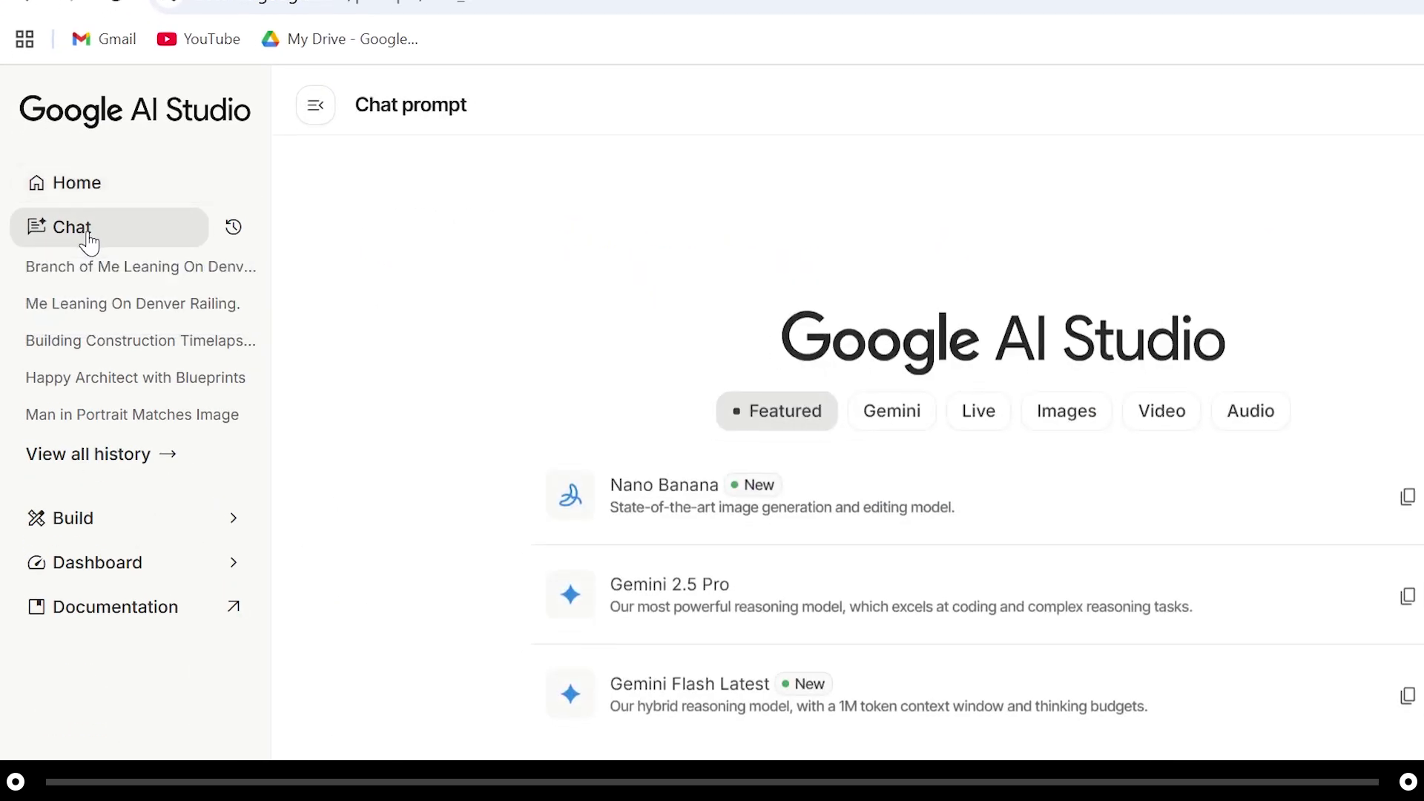
{"action": "left_click", "coordinate": [1261, 185]}
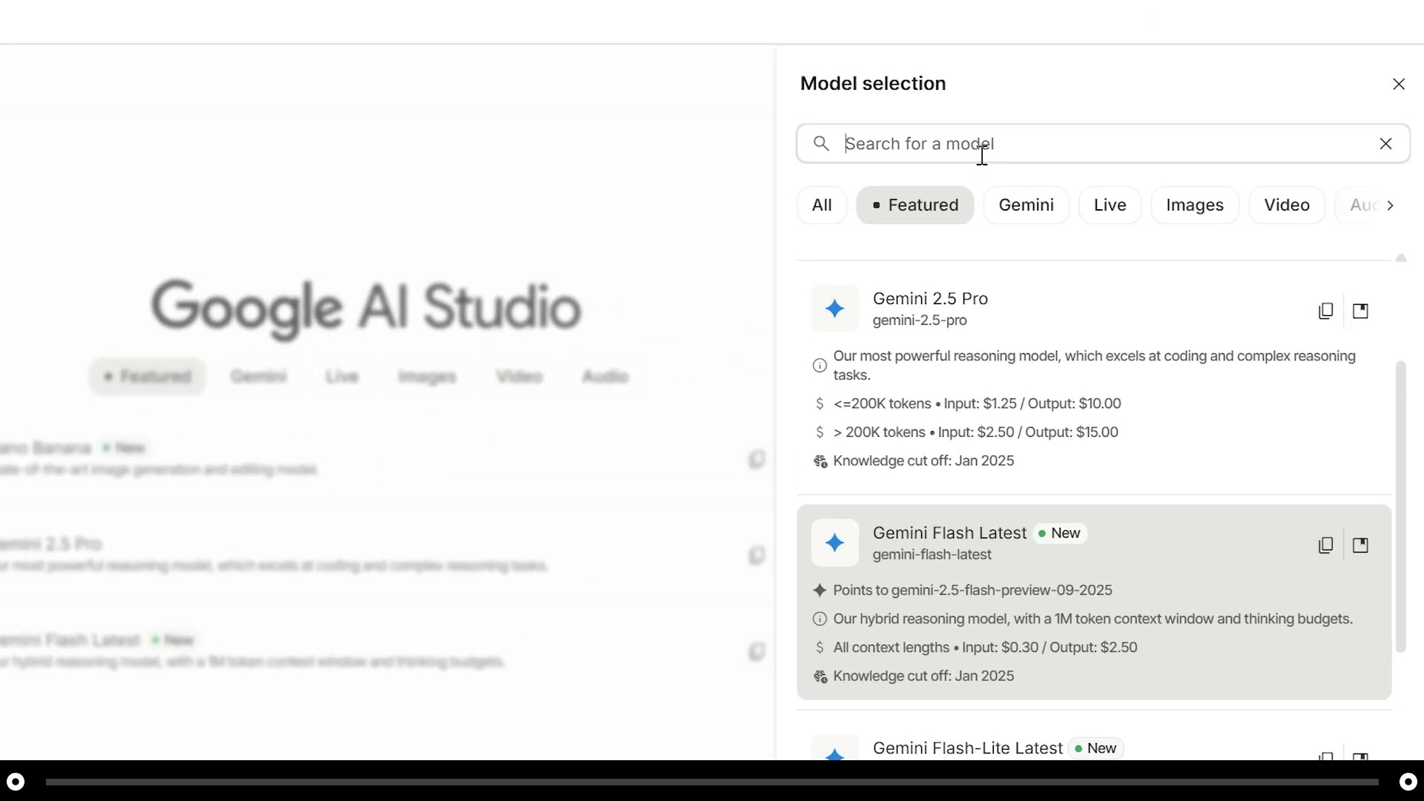
{"action": "type", "text": "nano banana"}
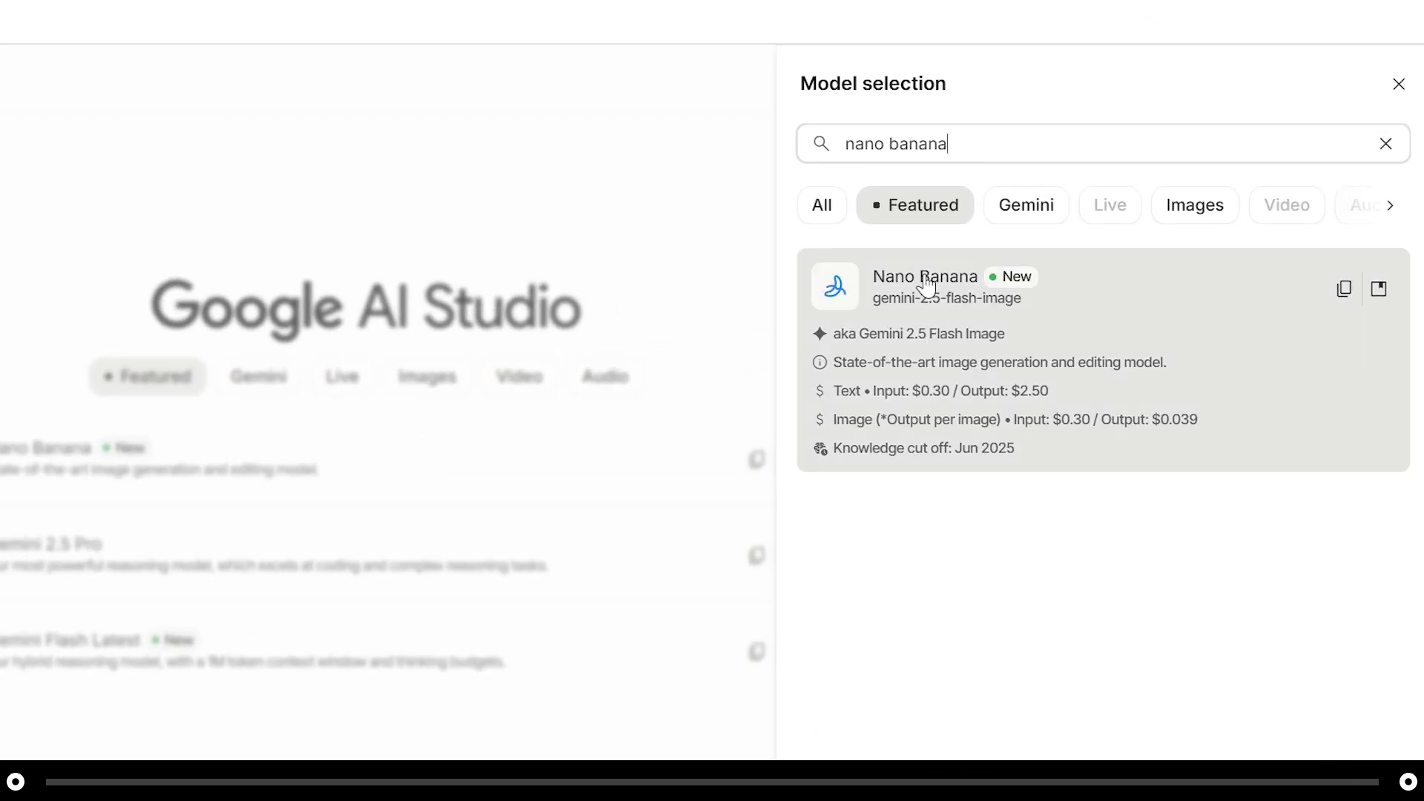
{"action": "left_click", "coordinate": [925, 286]}
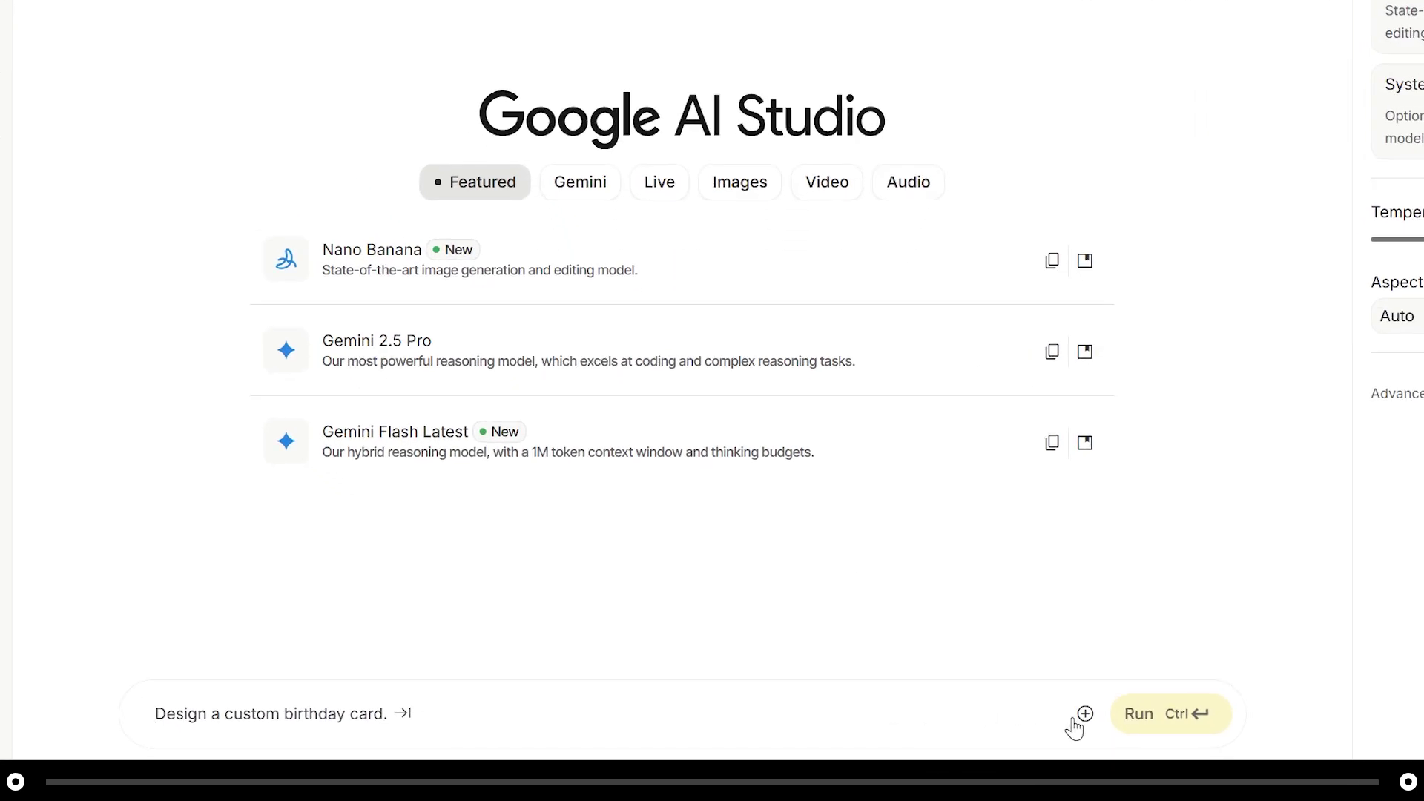
Attach the upscaled house render and run the prompt adding golden aspens and a couple with two children.
{"action": "left_click", "coordinate": [1084, 714]}
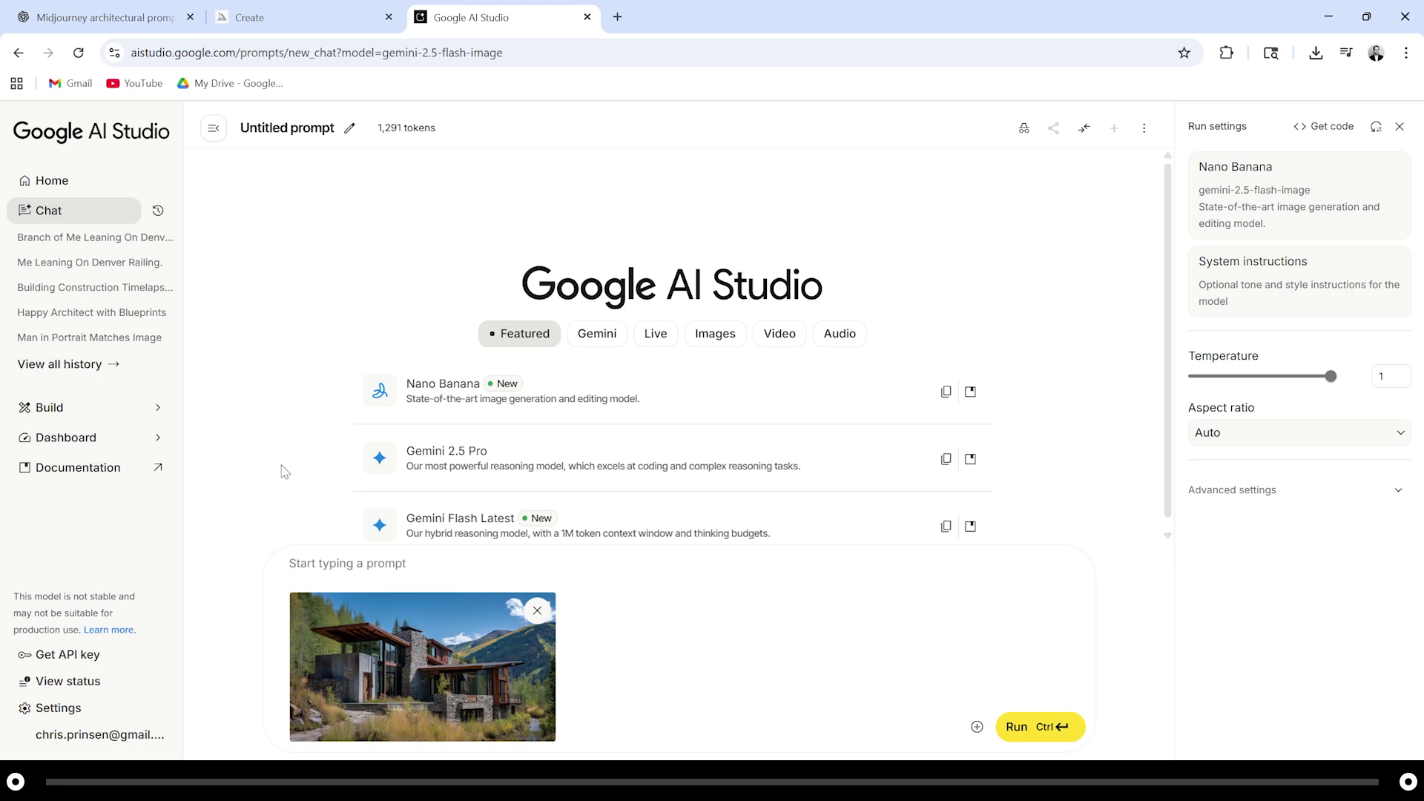
{"action": "key", "text": "ctrl+v"}
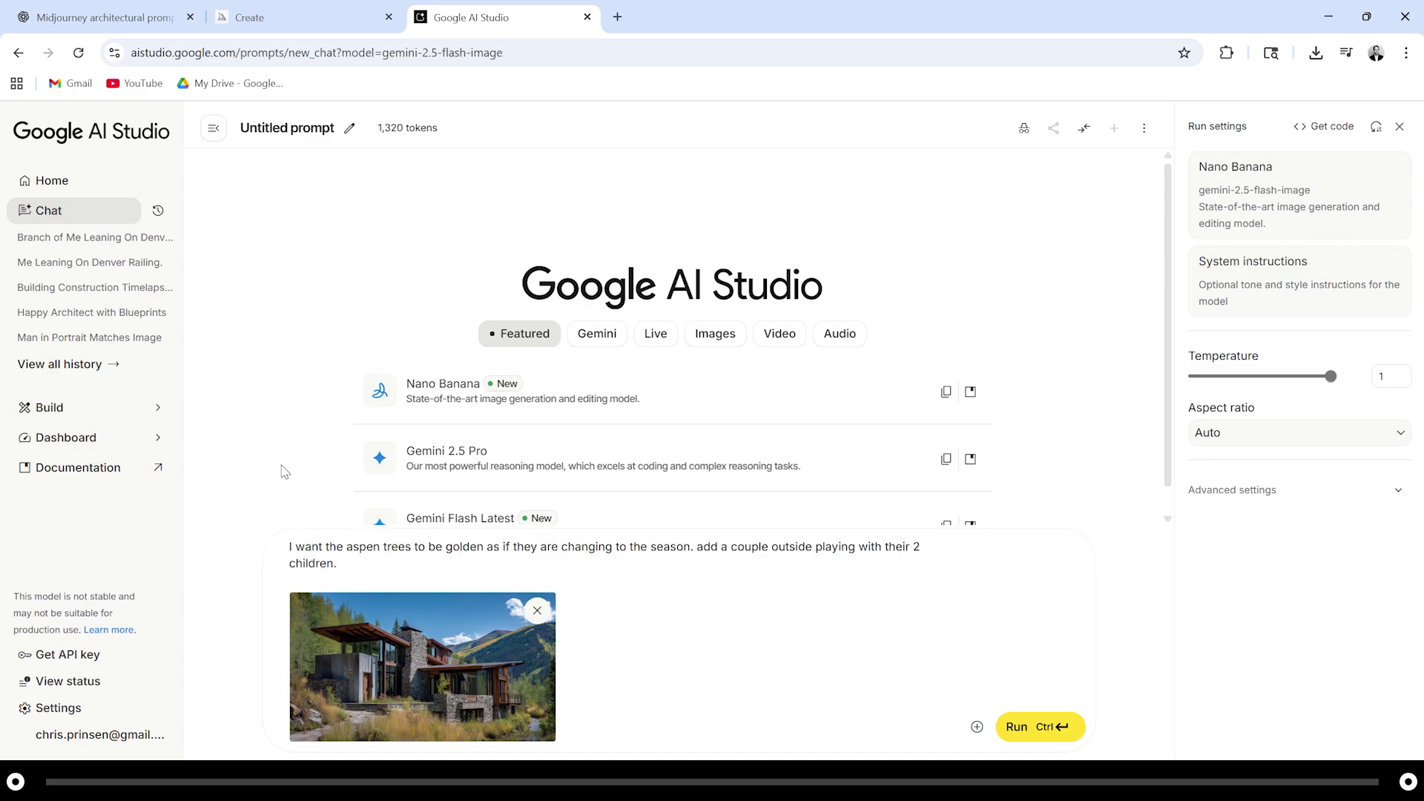
{"action": "left_click", "coordinate": [1016, 728]}
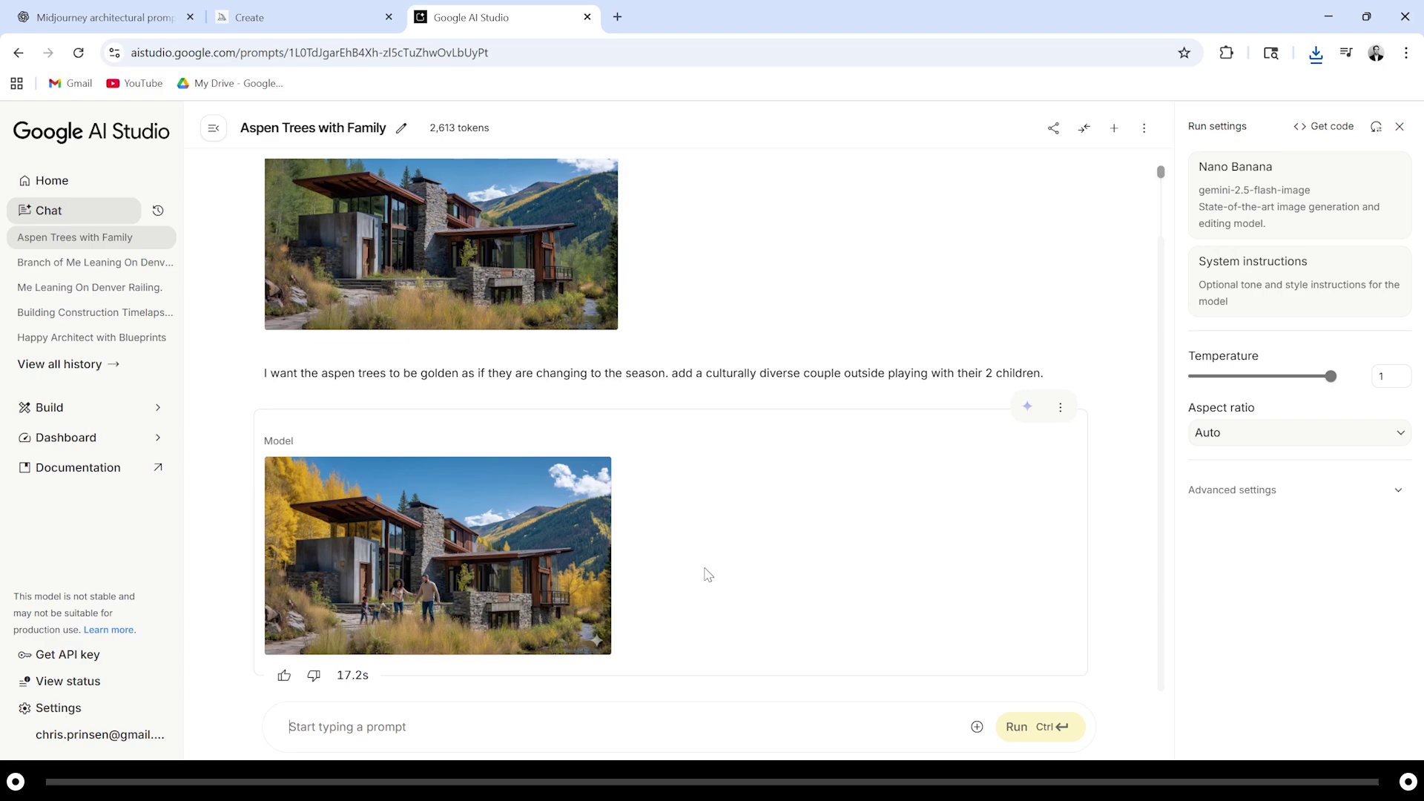
Run the winter edit: snowy ground, bare aspens and the family in winter coats.
{"action": "type", "text": "change it so its the middle of winter and their is snow on the ground. The aspen trees should reflect the season as well. the entourage should be wearing winter clothing"}
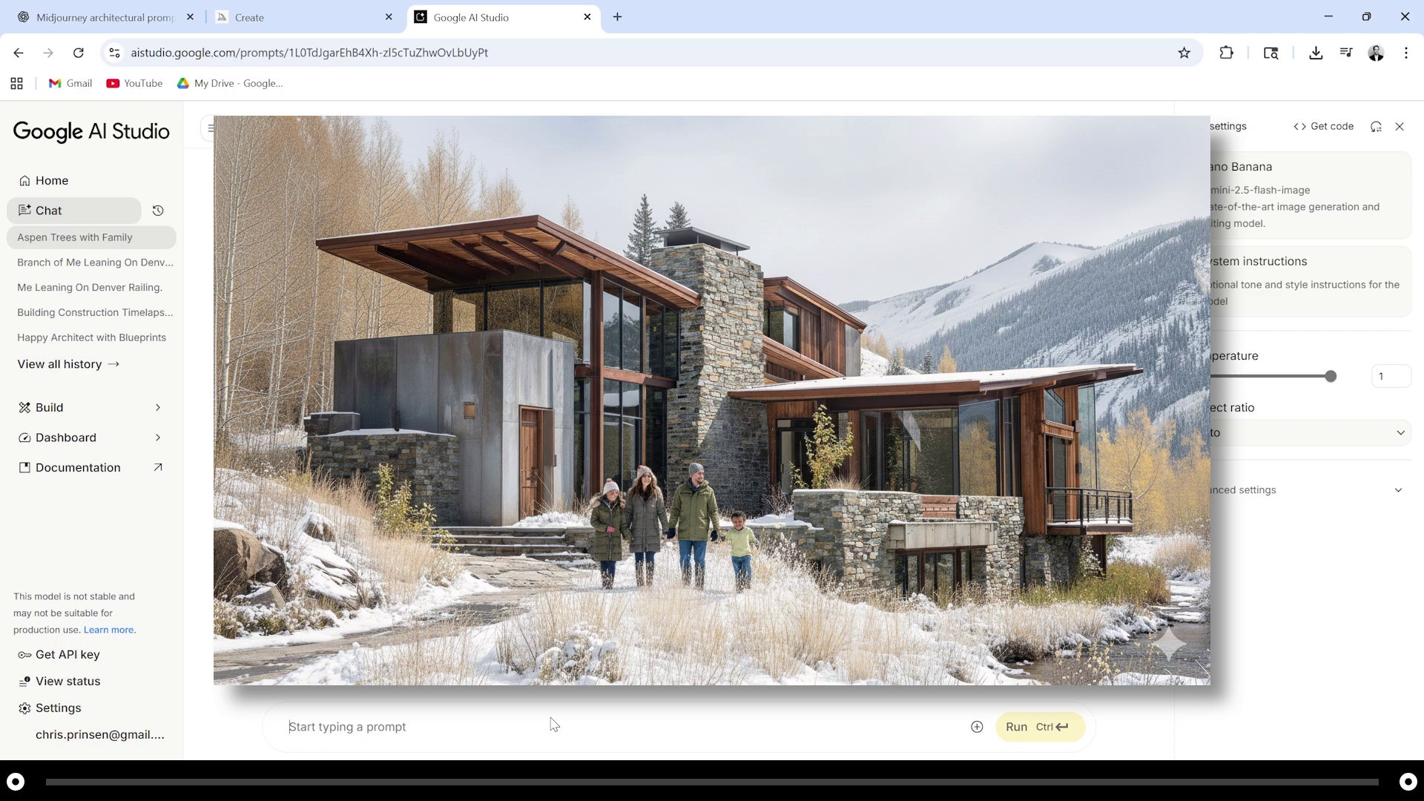
Request the time of day changed to dusk with a warm, inviting home interior.
{"action": "left_click", "coordinate": [554, 724]}
{"action": "type", "text": "ch"}
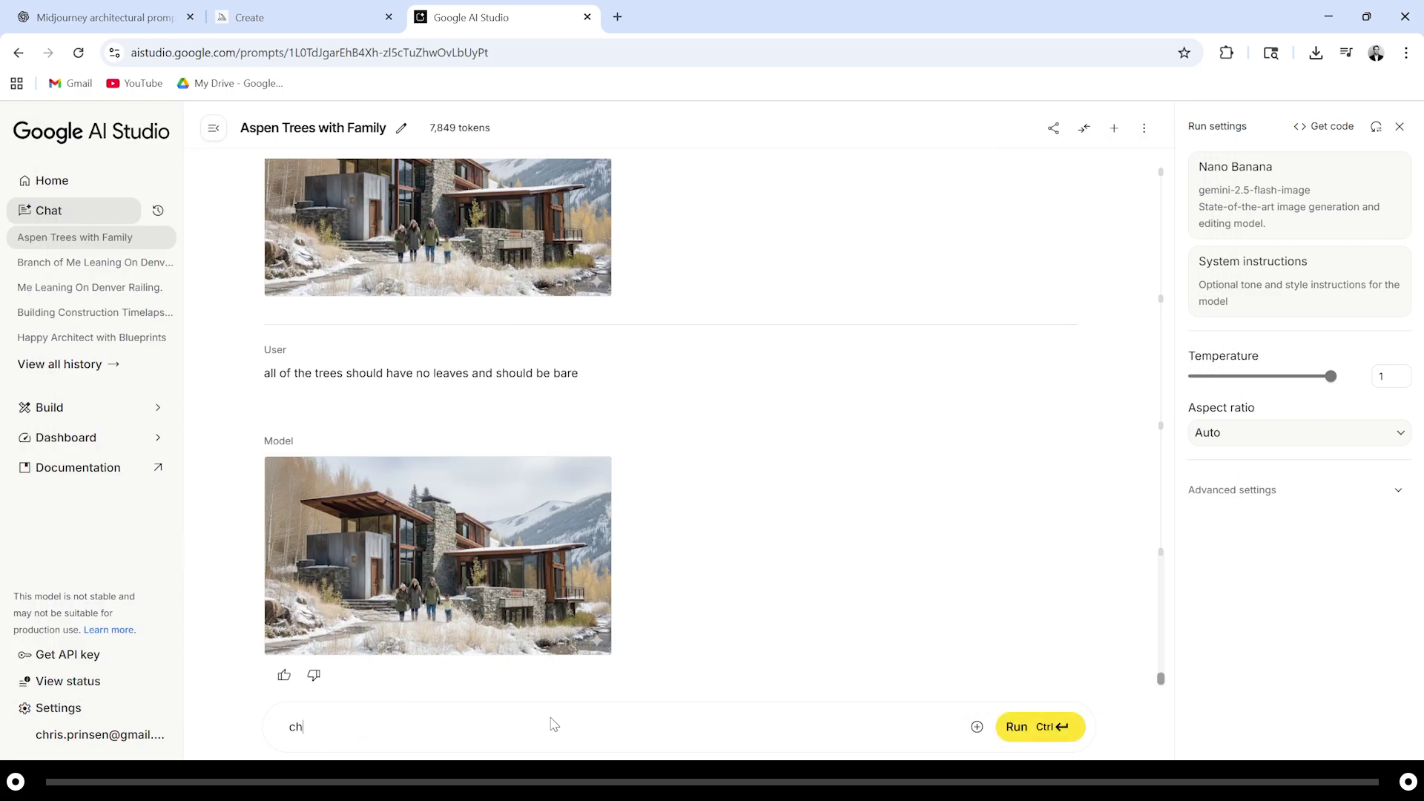
{"action": "type", "text": "ange the time of day to dusk and the interior of "}
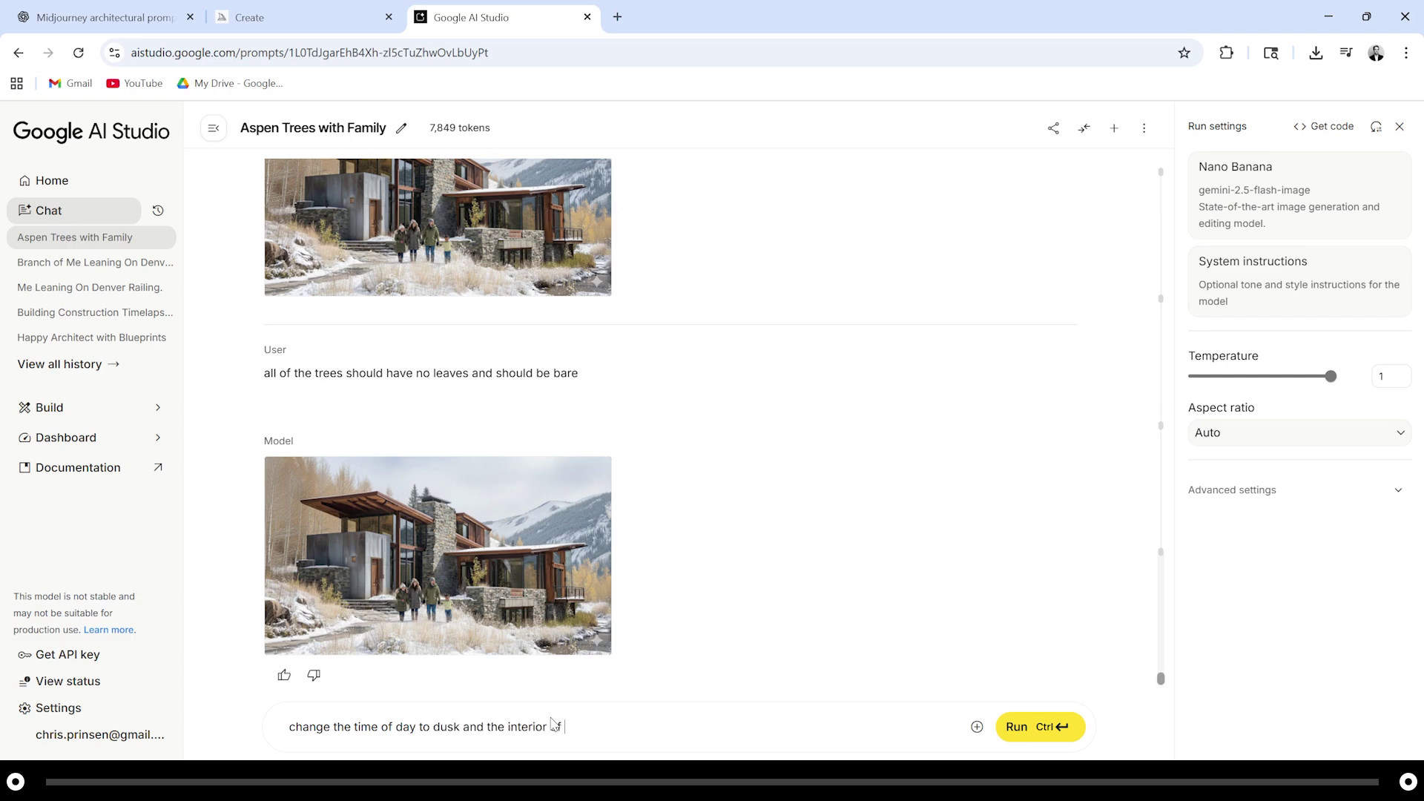
{"action": "type", "text": "the home should feel warm and inviting"}
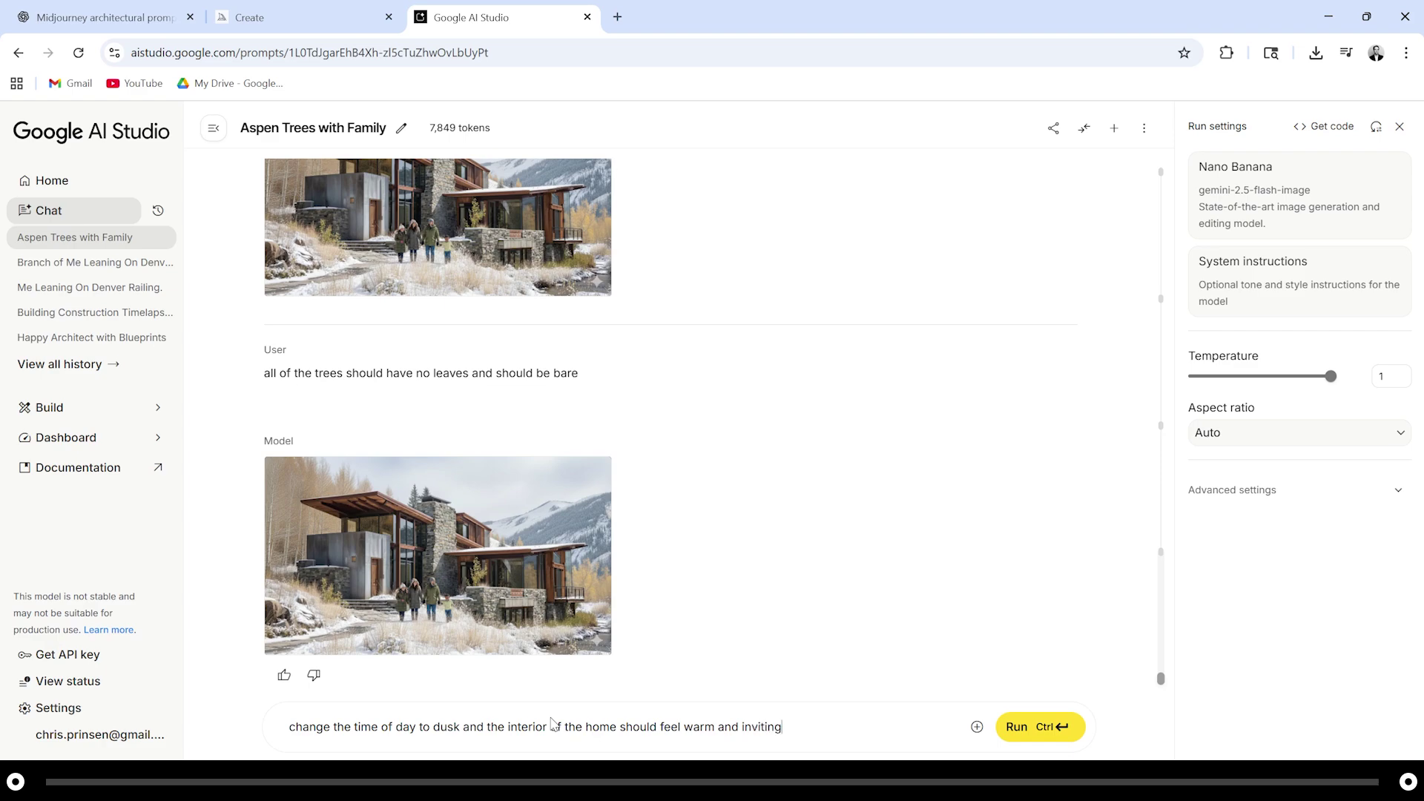